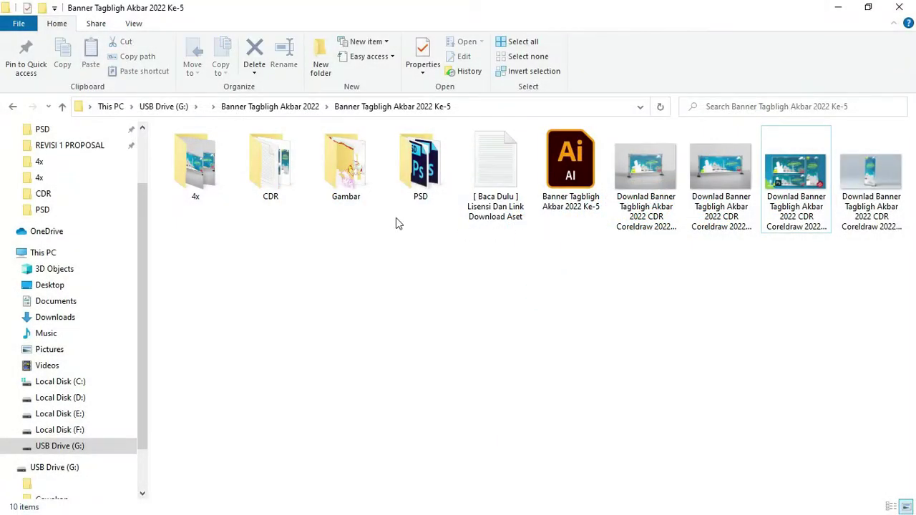
- Open the PSD folder and widen the Name column to show the three Ke-5 banner files
{"action": "left_click", "coordinate": [282, 170]}
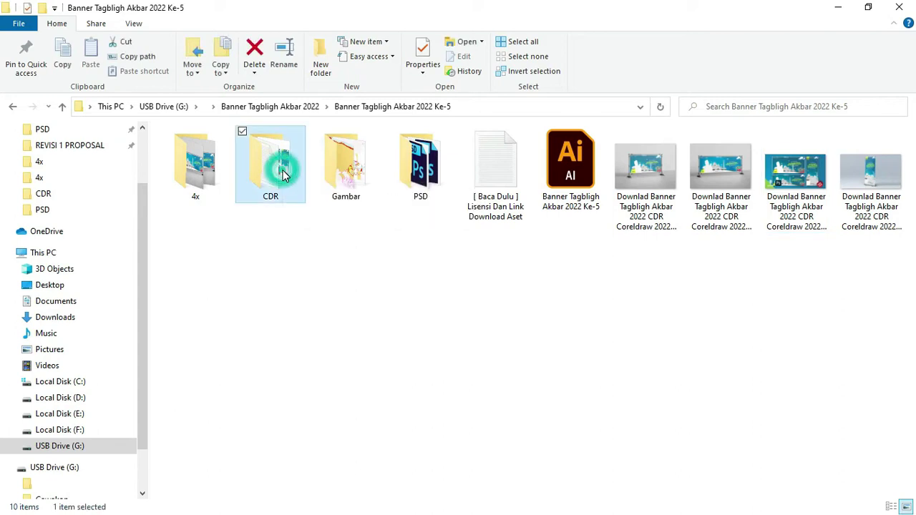
{"action": "left_click", "coordinate": [421, 172]}
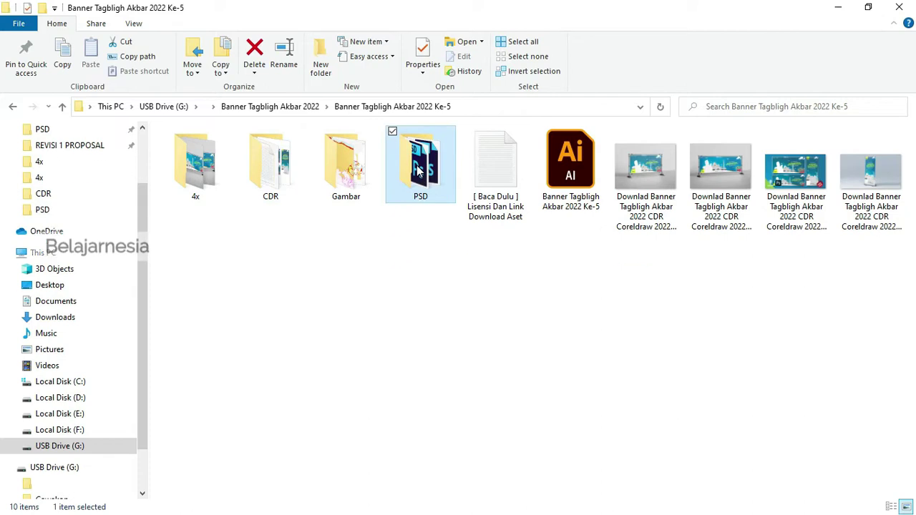
{"action": "double_click", "coordinate": [418, 168]}
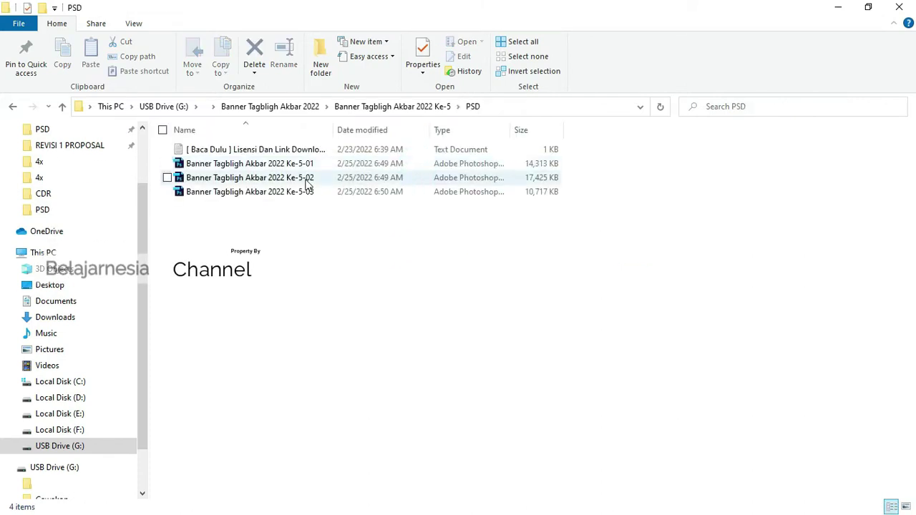
{"action": "double_click", "coordinate": [333, 130]}
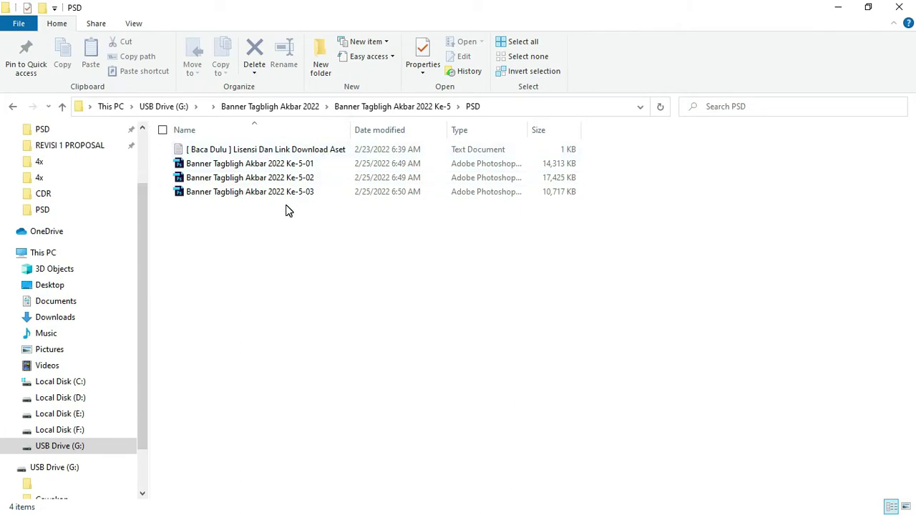
{"action": "left_click", "coordinate": [263, 219]}
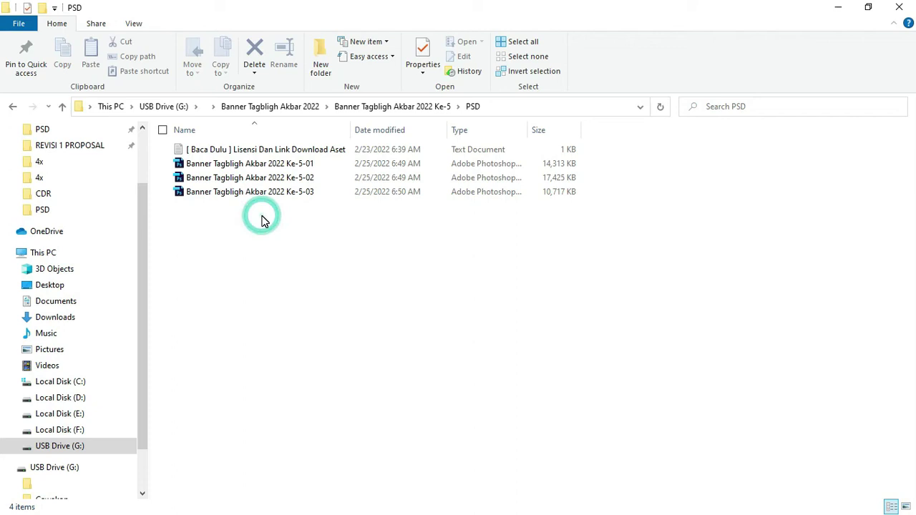
{"action": "key", "text": "alt+Tab"}
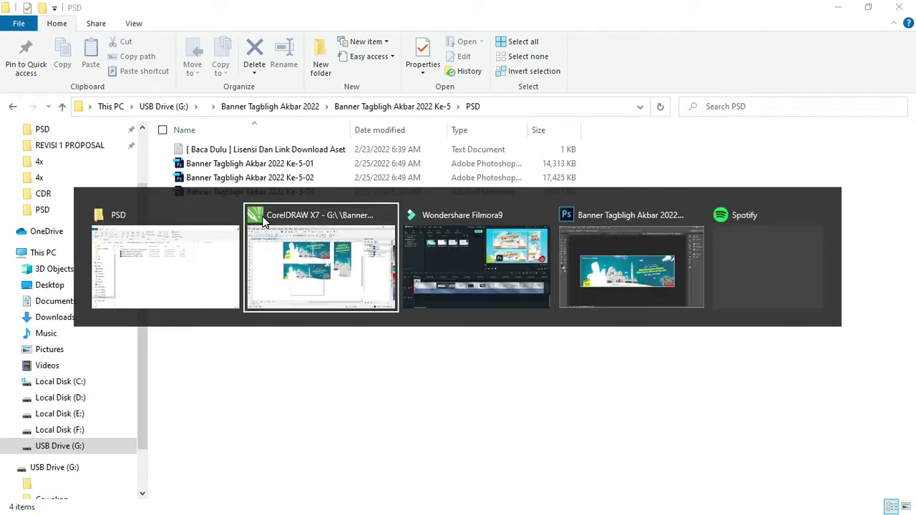
- In Photoshop, compare the Ke-5-02, Ke-5-03 and Ke-5-01 banners, ending on the landscape Ke-5-02
{"action": "key", "text": "alt+Tab"}
{"action": "key", "text": "alt+Tab"}
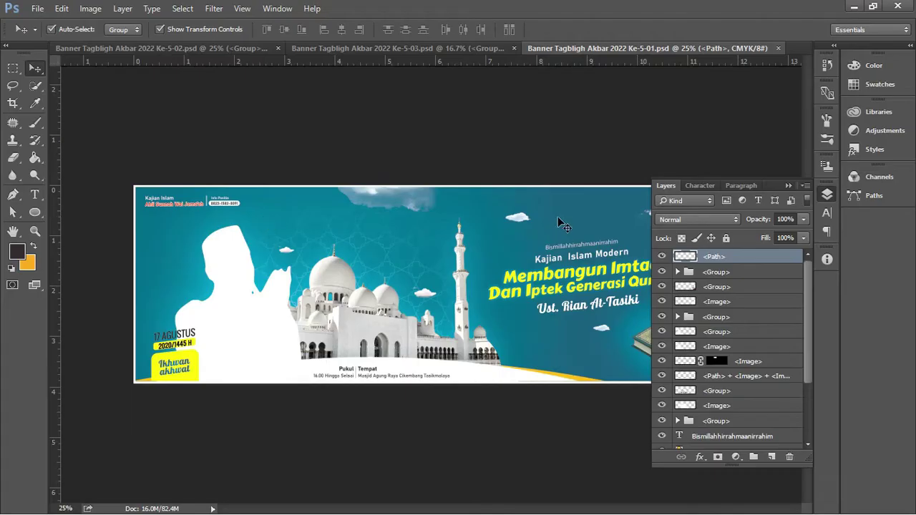
{"action": "left_click", "coordinate": [789, 186]}
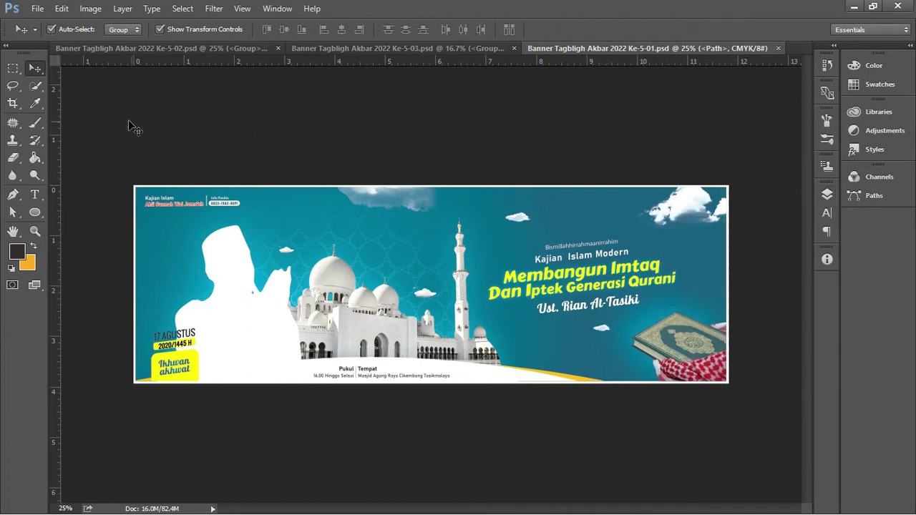
{"action": "left_click", "coordinate": [109, 48]}
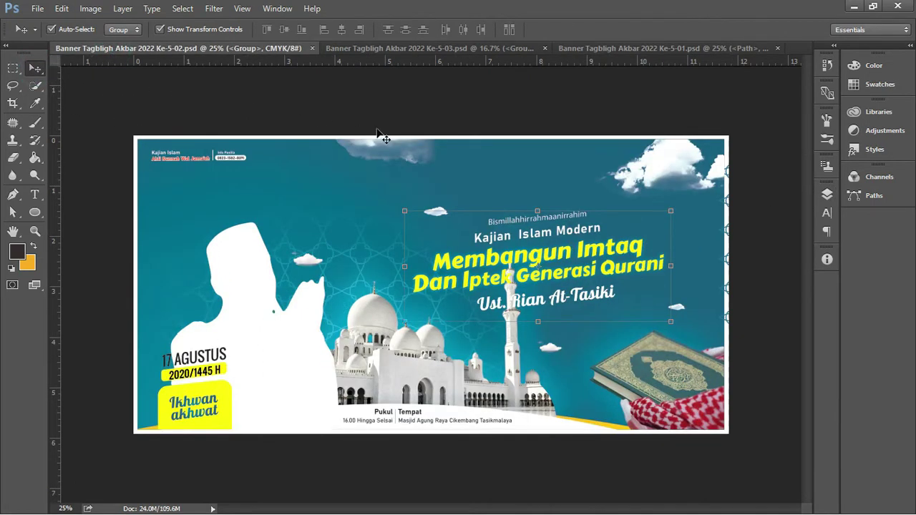
{"action": "left_click", "coordinate": [420, 112]}
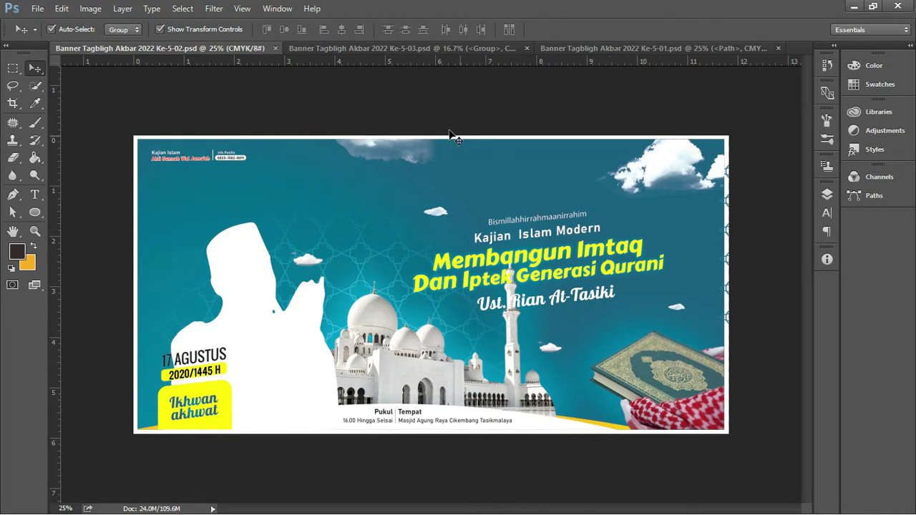
{"action": "left_click", "coordinate": [399, 53]}
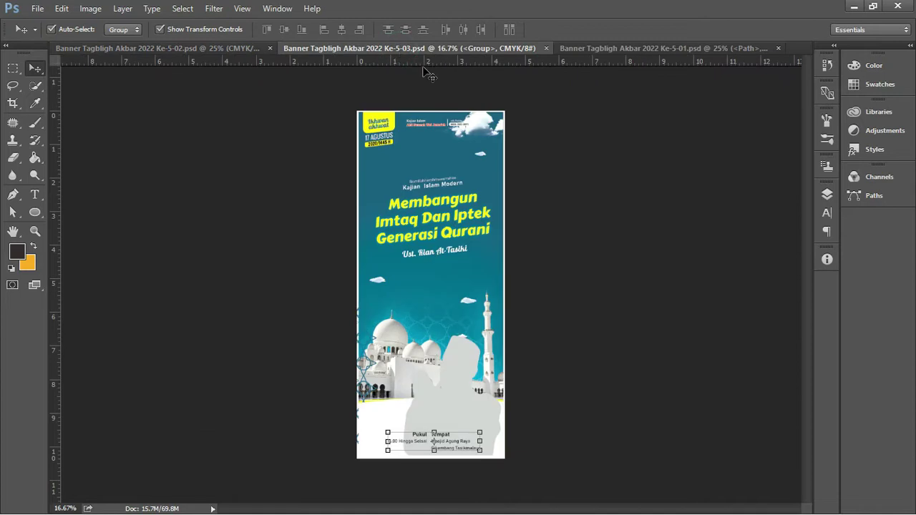
{"action": "left_click", "coordinate": [606, 50]}
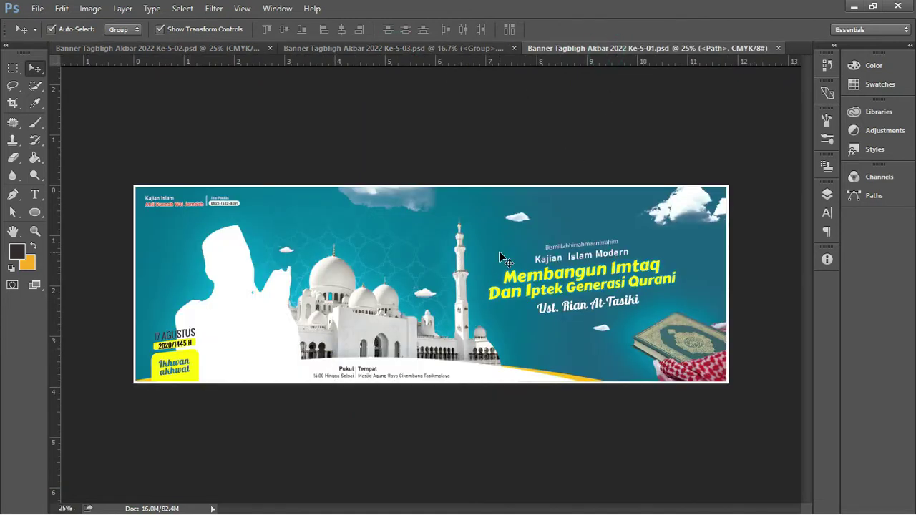
{"action": "left_click", "coordinate": [418, 50]}
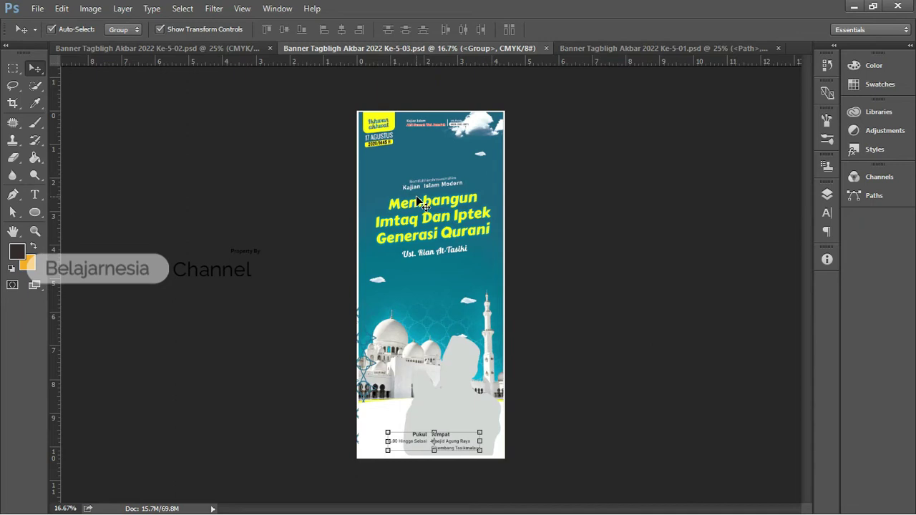
{"action": "left_click", "coordinate": [230, 50]}
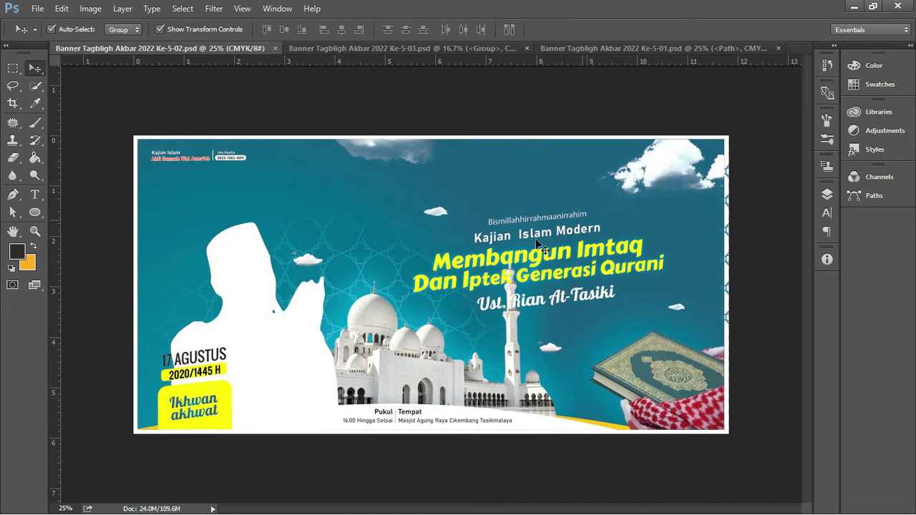
{"action": "scroll", "coordinate": [512, 243], "scroll_direction": "up", "scroll_amount": 1}
- Open the Layers panel and select the banner's top text group
{"action": "left_click", "coordinate": [828, 196]}
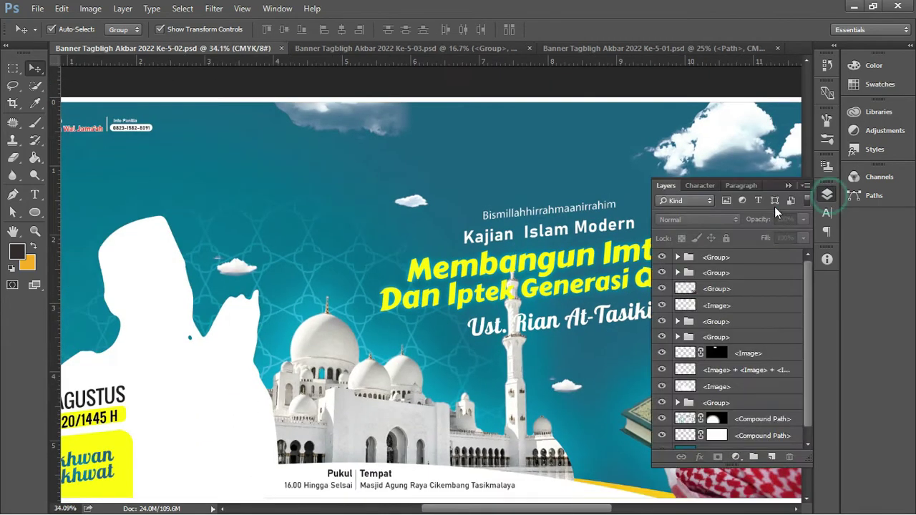
{"action": "scroll", "coordinate": [640, 209], "scroll_direction": "down", "scroll_amount": 1}
{"action": "left_click", "coordinate": [789, 186]}
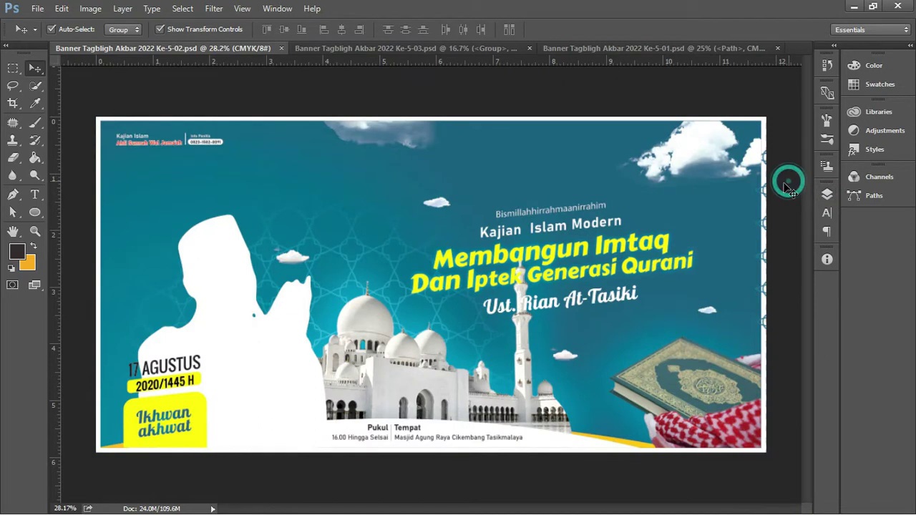
{"action": "left_click", "coordinate": [762, 173]}
{"action": "left_click", "coordinate": [827, 198]}
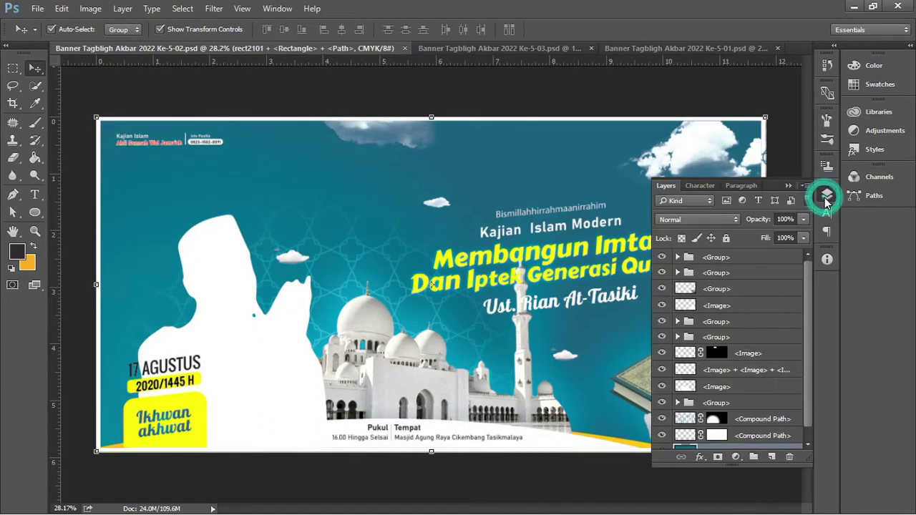
{"action": "left_click", "coordinate": [510, 265]}
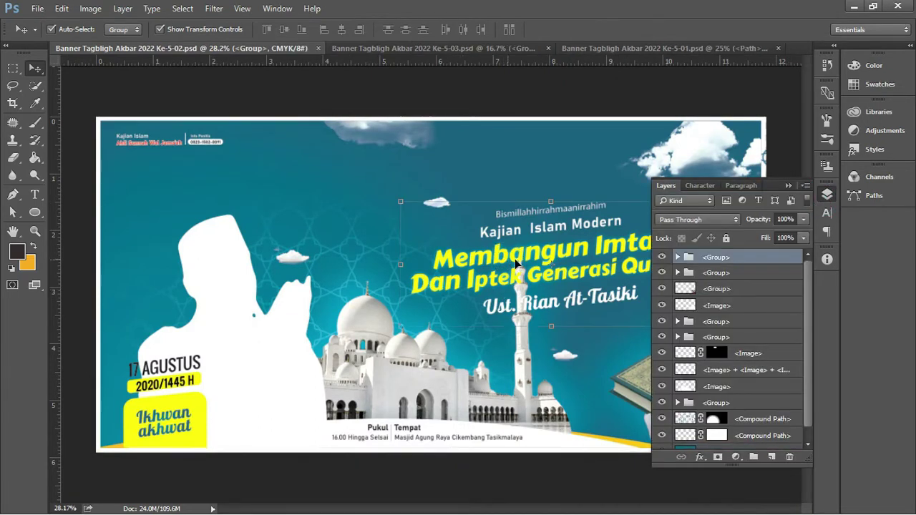
{"action": "right_click", "coordinate": [701, 261]}
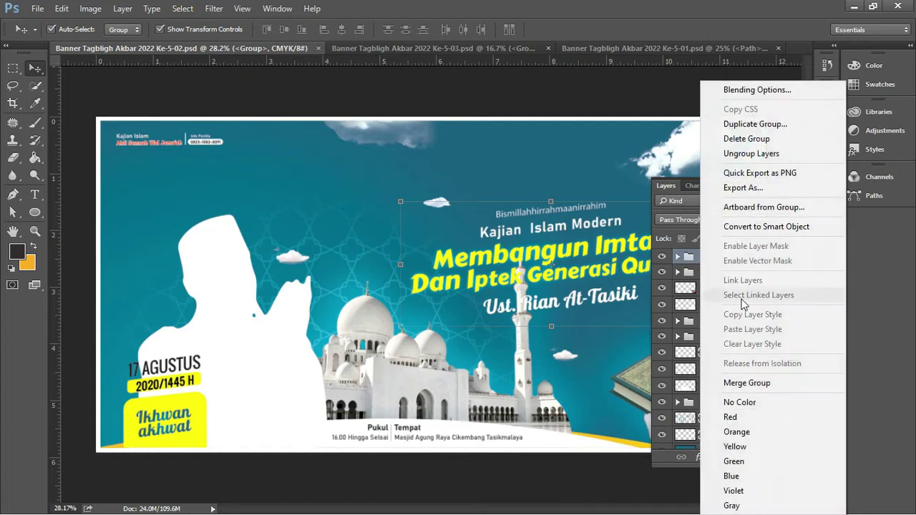
{"action": "left_click", "coordinate": [581, 249]}
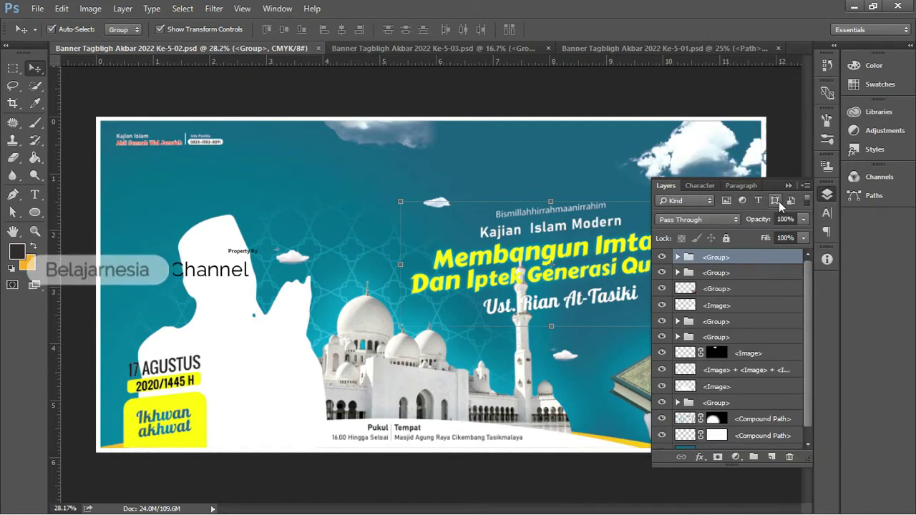
- Float the Layers panel beside the banner and ungroup the top text group
{"action": "left_click_drag", "start_coordinate": [674, 187], "coordinate": [318, 162]}
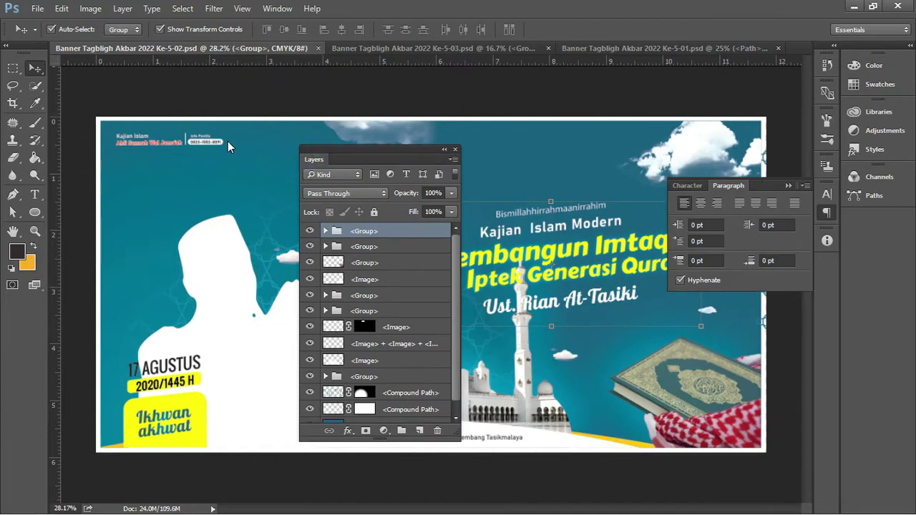
{"action": "right_click", "coordinate": [347, 233]}
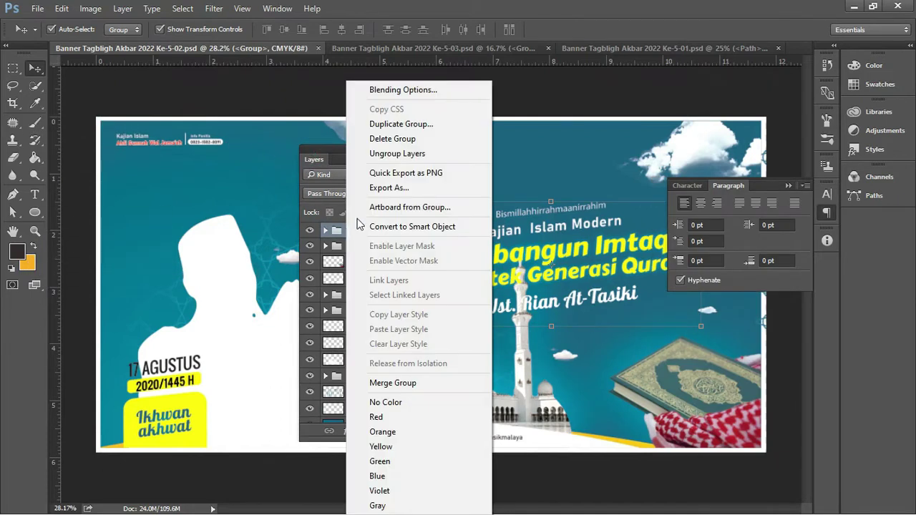
{"action": "left_click", "coordinate": [397, 153]}
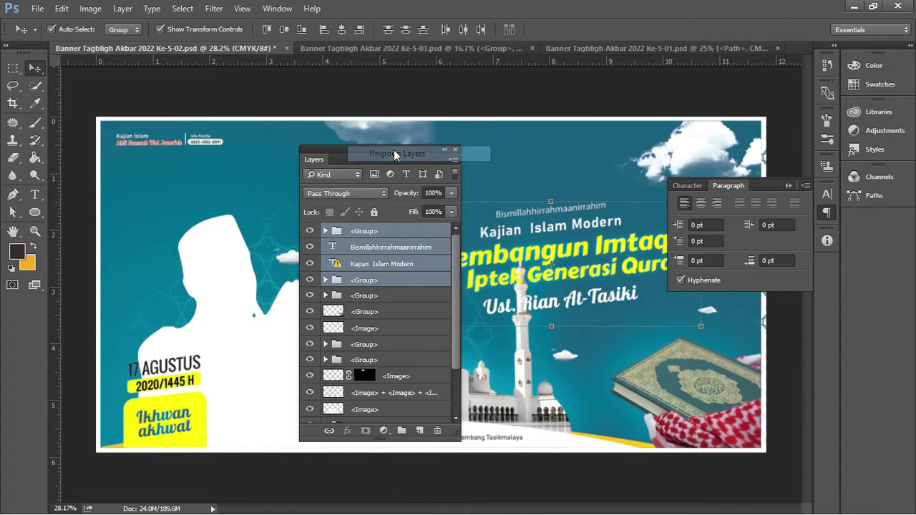
{"action": "left_click", "coordinate": [386, 247]}
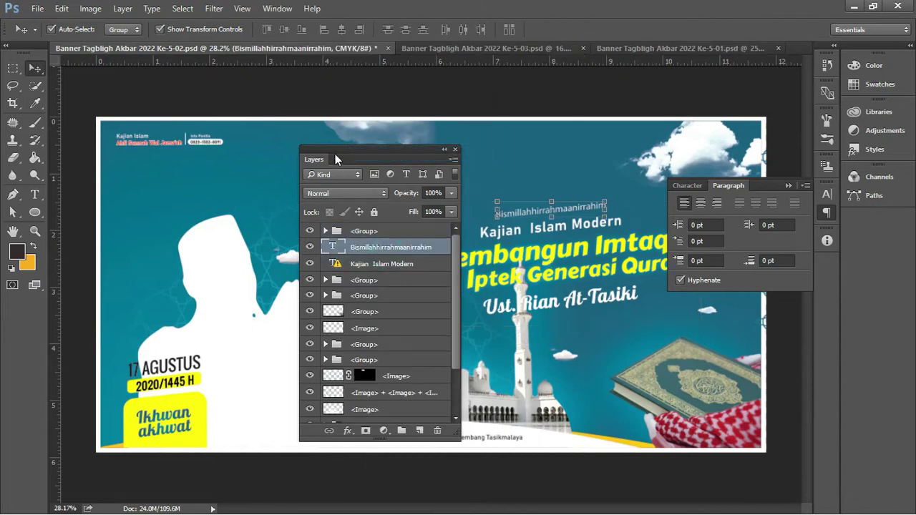
{"action": "left_click_drag", "start_coordinate": [335, 154], "coordinate": [190, 129]}
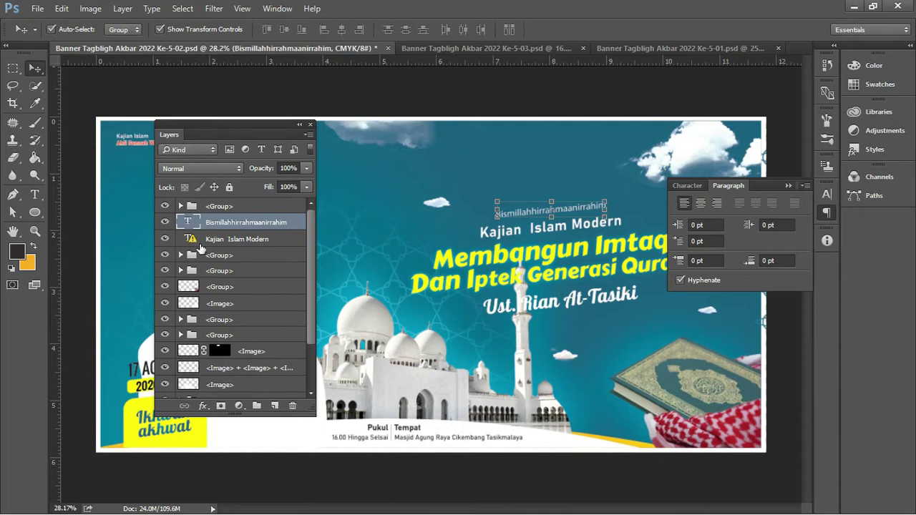
- Finish editing the Bismillahirrahmaanirrahim text and expand the Ust. Rian At-Tasiki group
{"action": "double_click", "coordinate": [189, 223]}
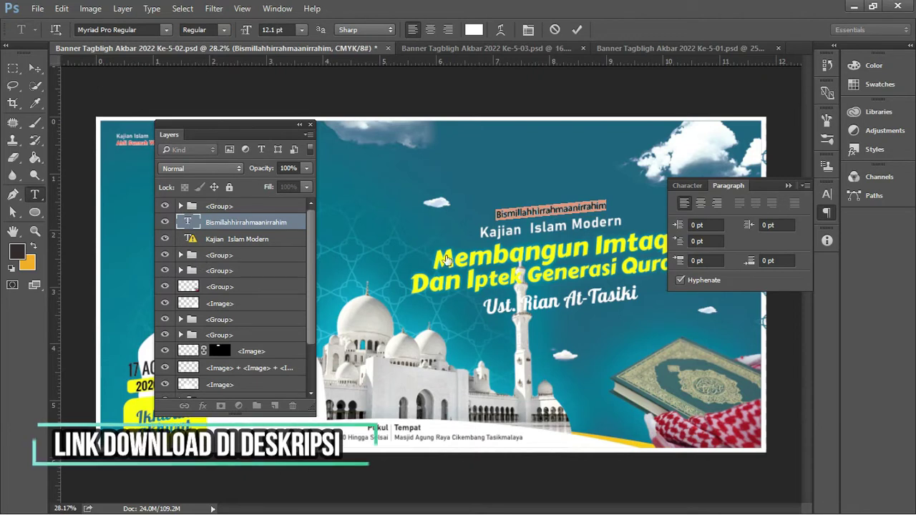
{"action": "left_click", "coordinate": [506, 256]}
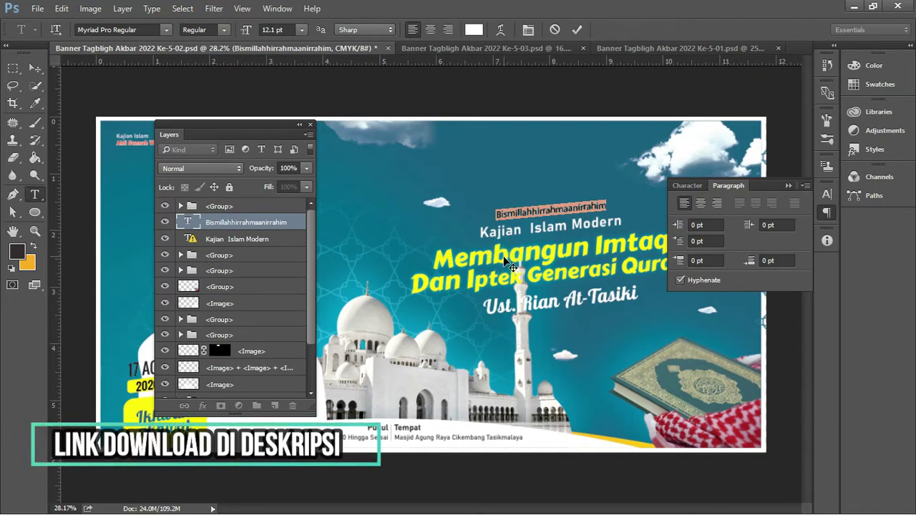
{"action": "left_click", "coordinate": [218, 255]}
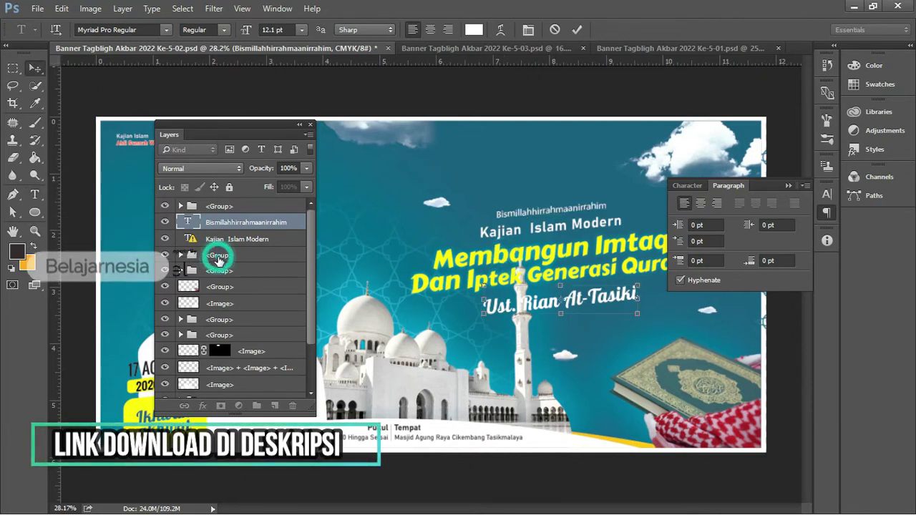
{"action": "key", "text": "v"}
{"action": "left_click", "coordinate": [181, 255]}
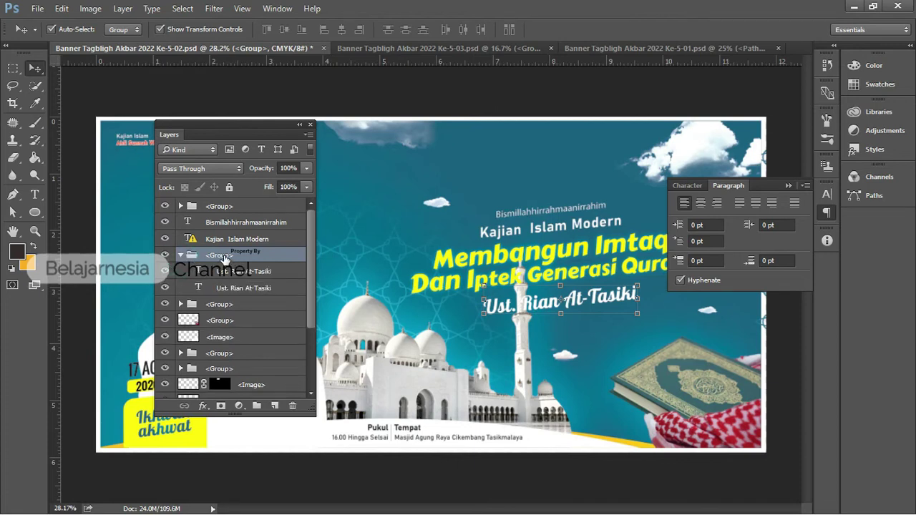
- Ungroup the two Ust. Rian At-Tasiki text layers and check the speaker name text
{"action": "right_click", "coordinate": [224, 260]}
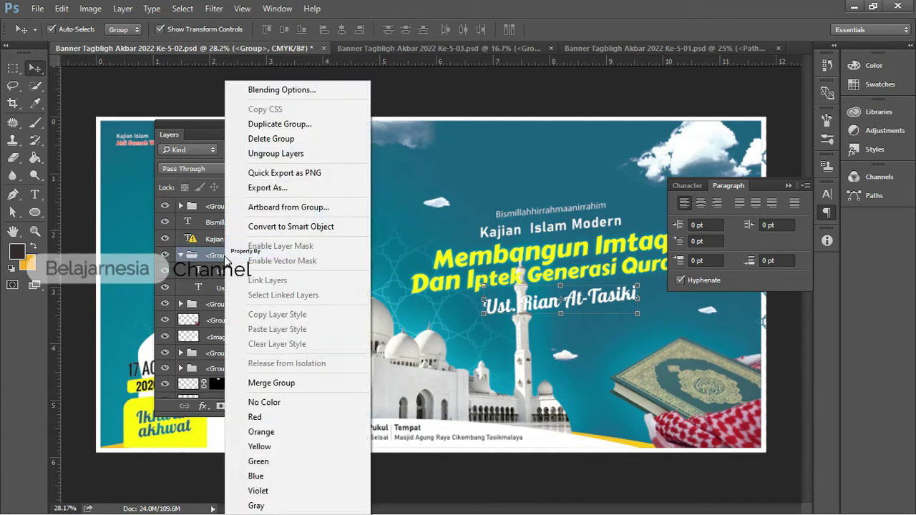
{"action": "left_click", "coordinate": [284, 155]}
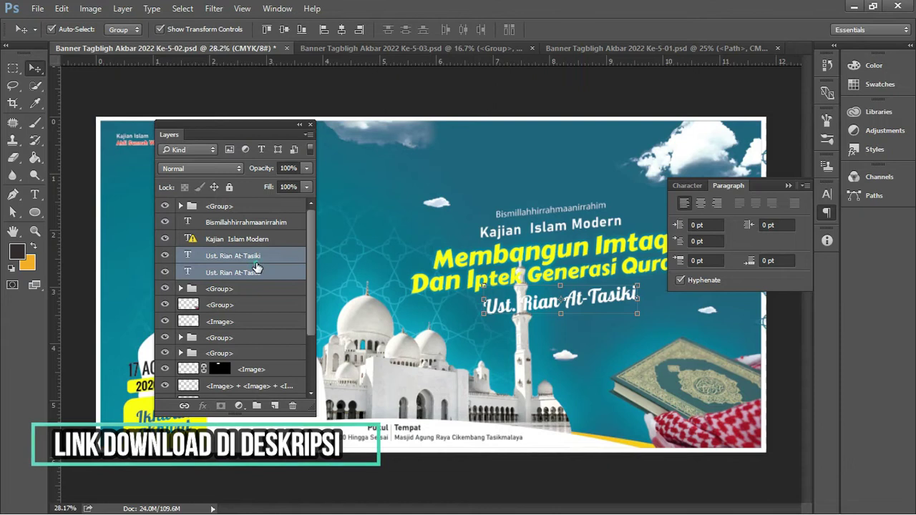
{"action": "left_click", "coordinate": [241, 262]}
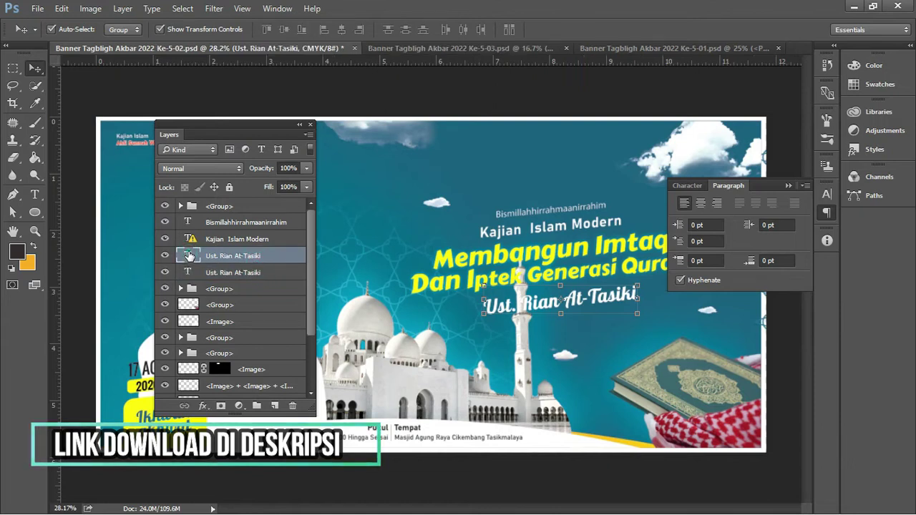
{"action": "double_click", "coordinate": [187, 256]}
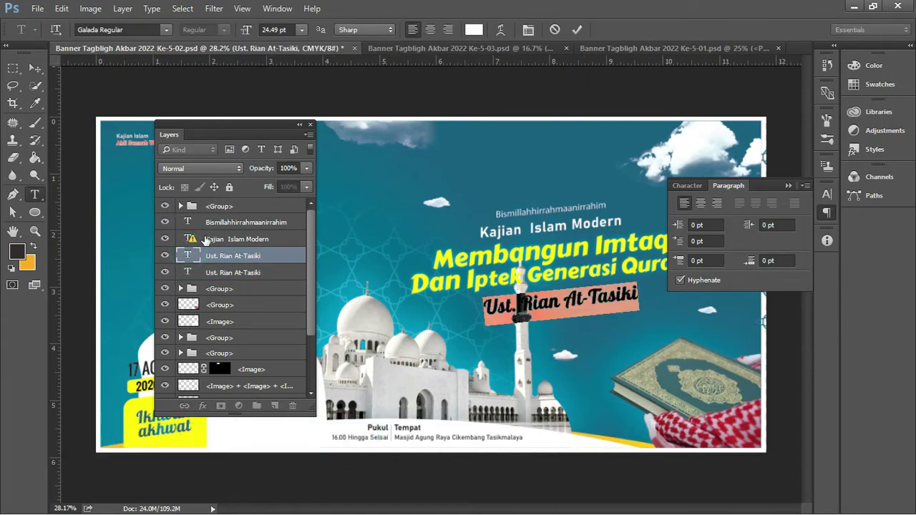
{"action": "left_click", "coordinate": [180, 288]}
{"action": "key", "text": "v"}
- Ungroup the Pukul, Tempat, time and venue text layers
{"action": "left_click", "coordinate": [214, 288]}
{"action": "right_click", "coordinate": [212, 287]}
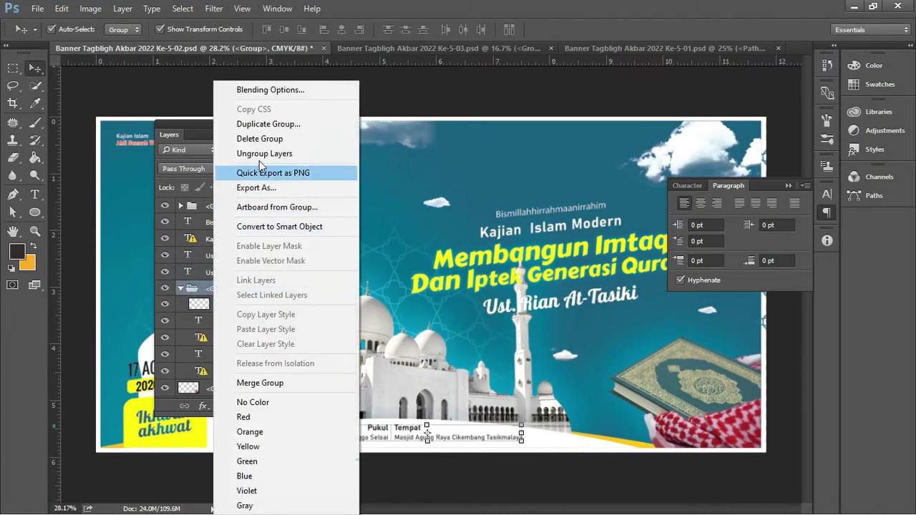
{"action": "left_click", "coordinate": [260, 153]}
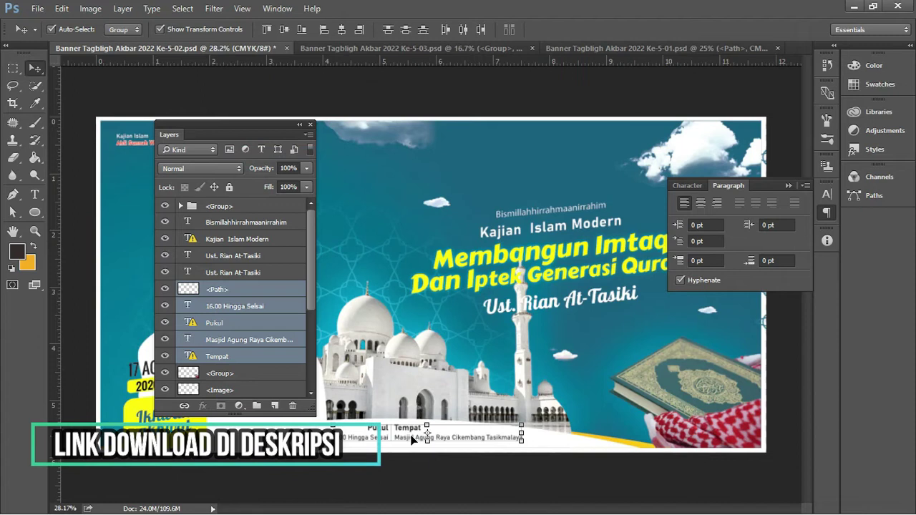
{"action": "left_click", "coordinate": [215, 341]}
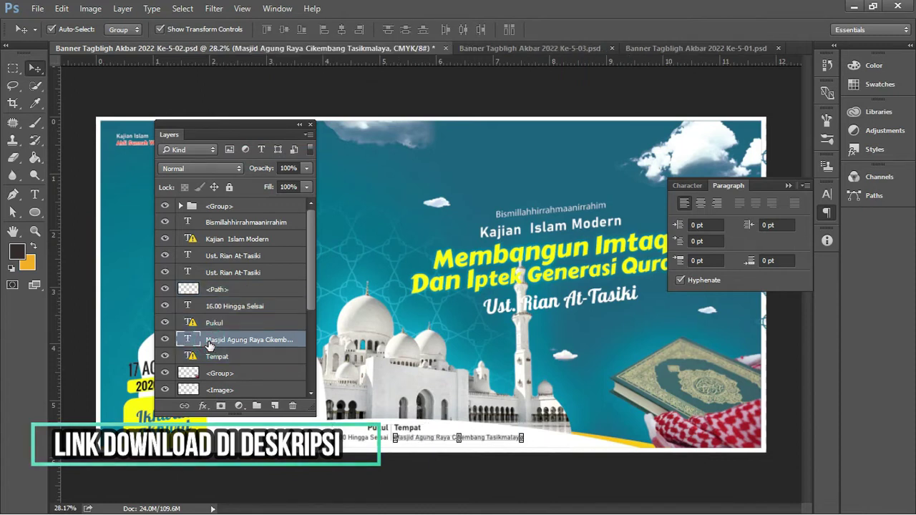
{"action": "scroll", "coordinate": [225, 323], "scroll_direction": "down", "scroll_amount": 2}
{"action": "scroll", "coordinate": [229, 318], "scroll_direction": "down", "scroll_amount": 3}
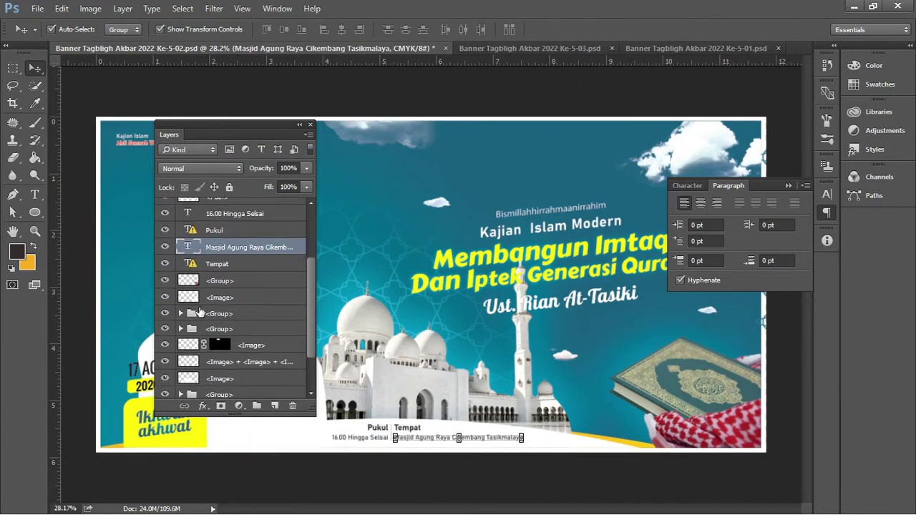
- Hide and re-show the mosque image group to identify it in the layer list
{"action": "left_click", "coordinate": [165, 314]}
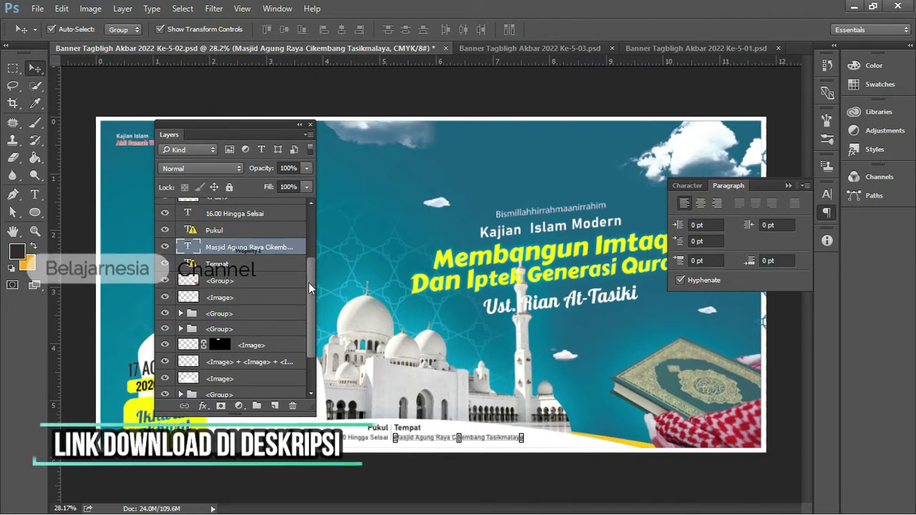
{"action": "left_click", "coordinate": [165, 328]}
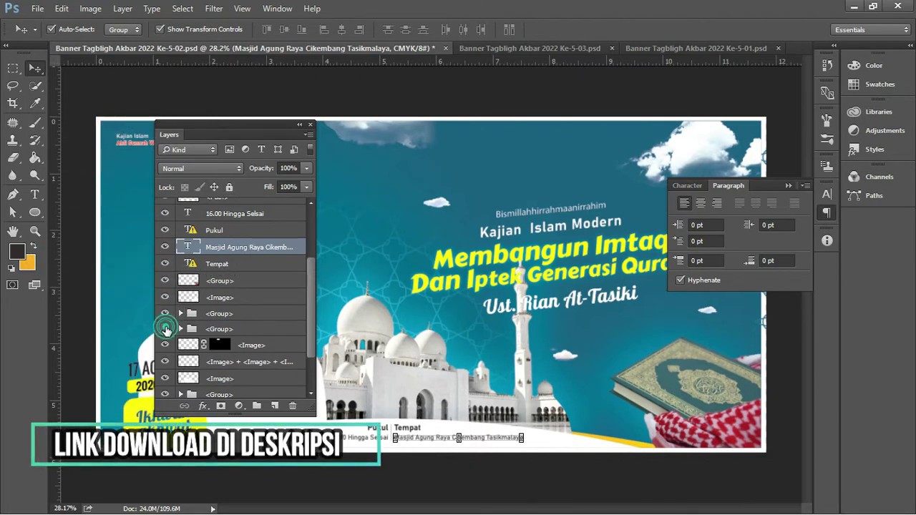
{"action": "left_click", "coordinate": [165, 328]}
{"action": "mouse_move", "coordinate": [310, 314]}
{"action": "left_mouse_down"}
{"action": "mouse_move", "coordinate": [309, 387]}
{"action": "mouse_move", "coordinate": [305, 257]}
{"action": "left_mouse_up"}
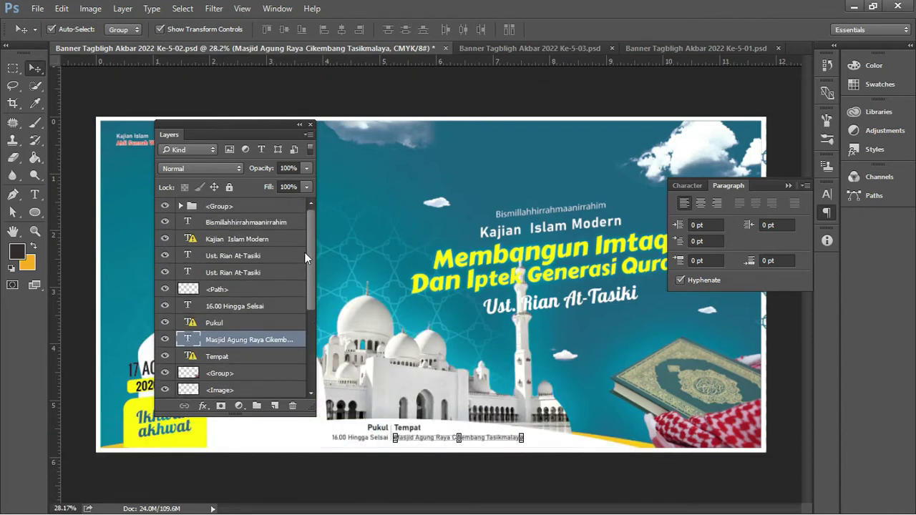
{"action": "left_click", "coordinate": [220, 208]}
- Ungroup the headline group and select the Membangun Imtaq headline text
{"action": "right_click", "coordinate": [220, 207]}
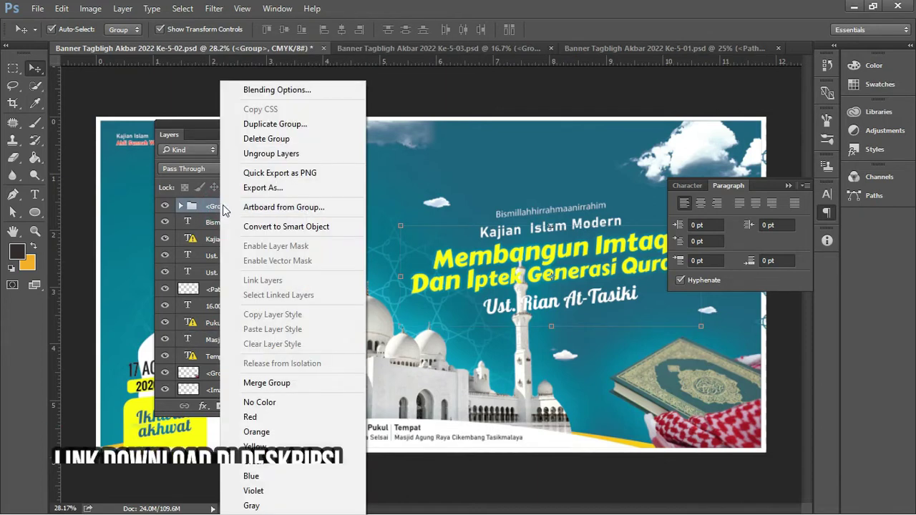
{"action": "left_click", "coordinate": [271, 153]}
{"action": "left_click", "coordinate": [239, 226]}
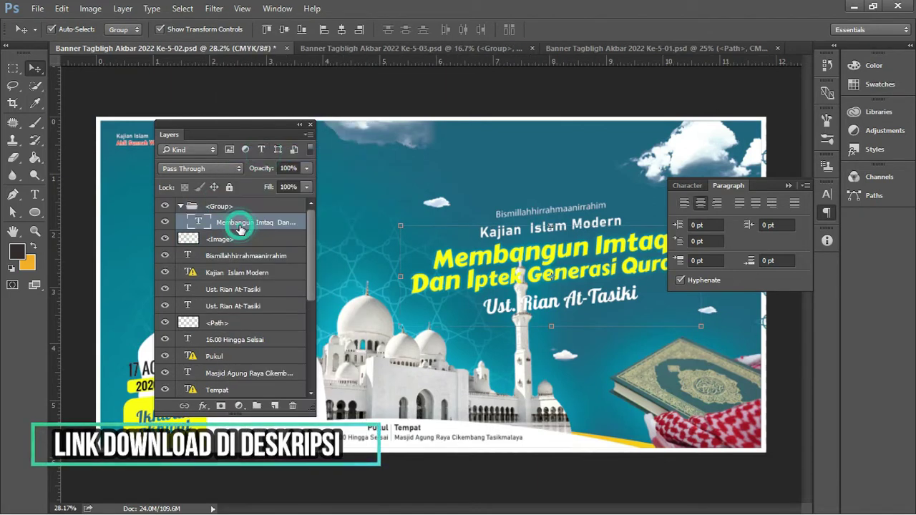
{"action": "double_click", "coordinate": [198, 224]}
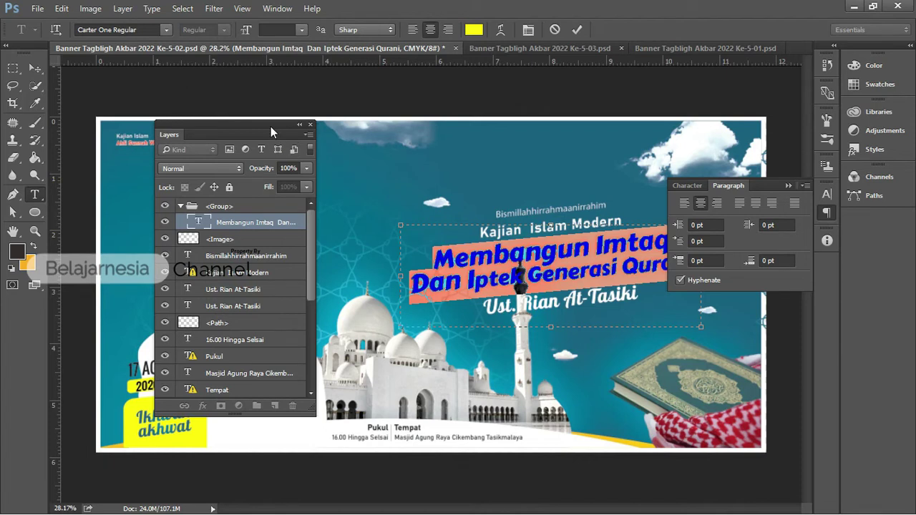
- Dock the Layers panel with the right-hand panels and reopen it
{"action": "left_click_drag", "start_coordinate": [274, 134], "coordinate": [830, 182]}
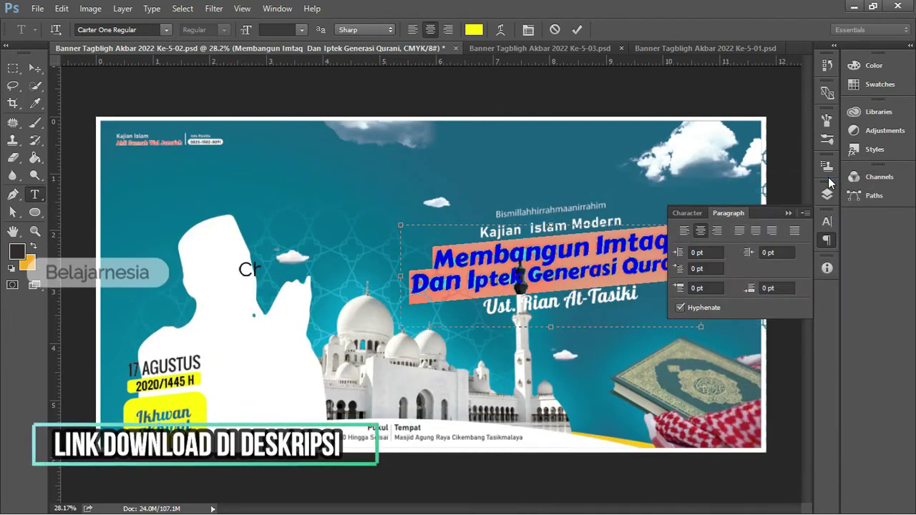
{"action": "left_click_drag", "start_coordinate": [830, 183], "coordinate": [829, 207]}
{"action": "left_click", "coordinate": [828, 195]}
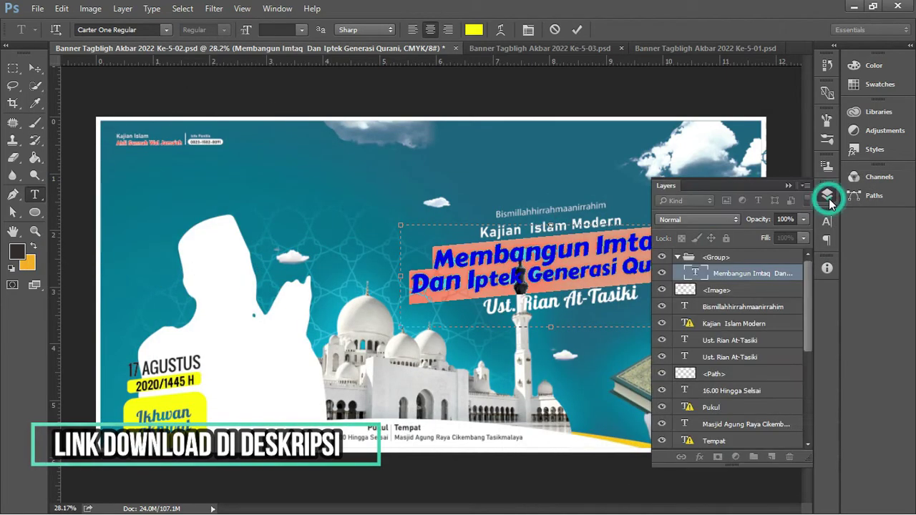
{"action": "scroll", "coordinate": [737, 358], "scroll_direction": "down", "scroll_amount": 3}
{"action": "scroll", "coordinate": [737, 391], "scroll_direction": "down", "scroll_amount": 3}
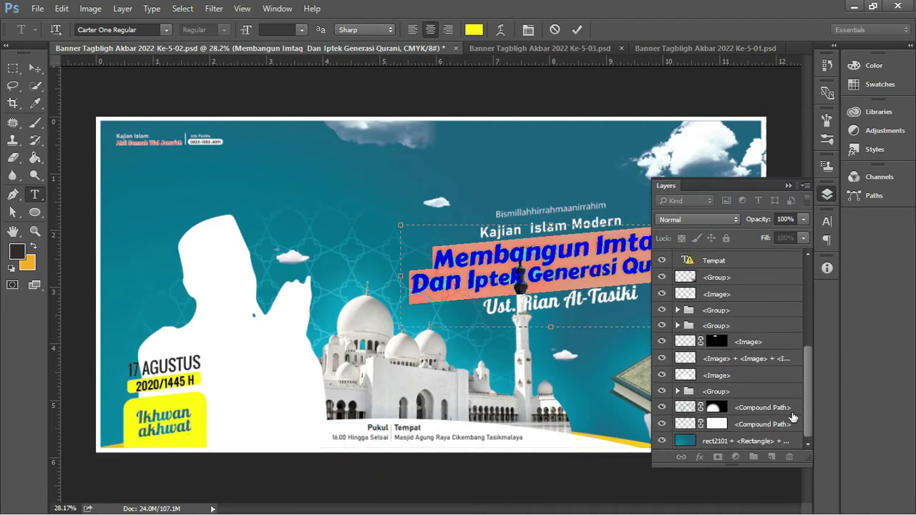
{"action": "left_click_drag", "start_coordinate": [803, 407], "coordinate": [805, 272]}
- Ungroup the inner group holding the headline text and its image
{"action": "left_click", "coordinate": [757, 259]}
{"action": "key", "text": "v"}
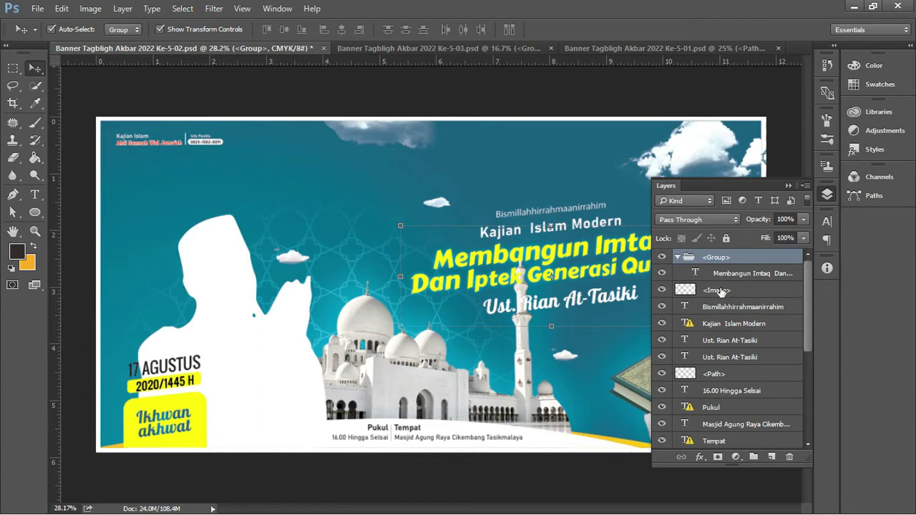
{"action": "right_click", "coordinate": [722, 258]}
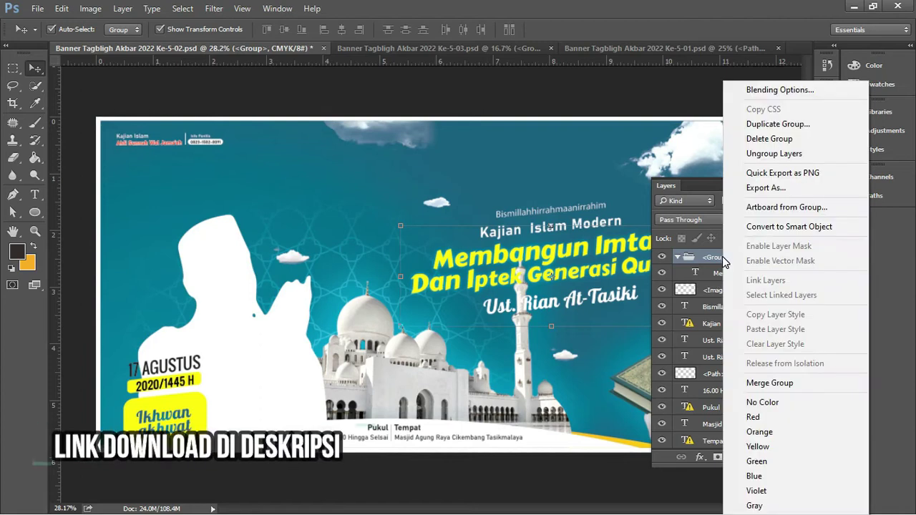
{"action": "left_click", "coordinate": [774, 154]}
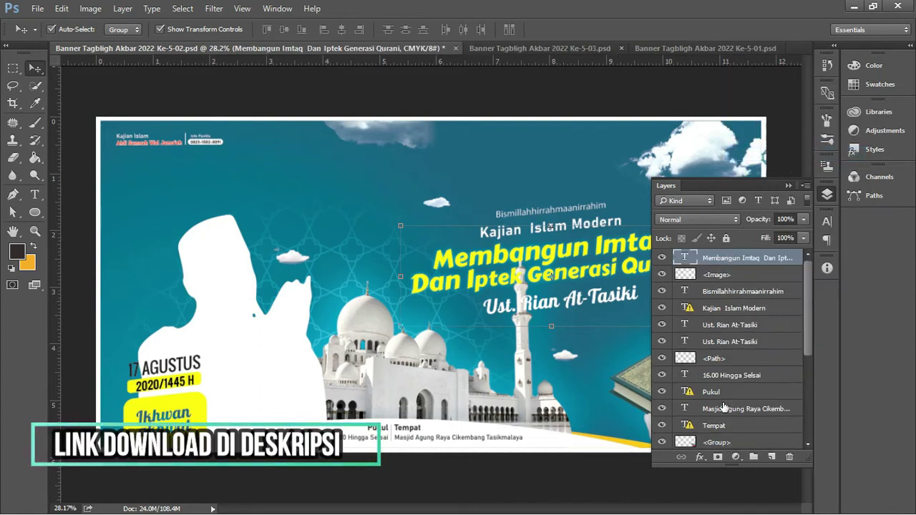
- Add a Hue/Saturation adjustment layer, nudge hue and saturation, and colorize it blue-cyan
{"action": "left_click", "coordinate": [734, 458]}
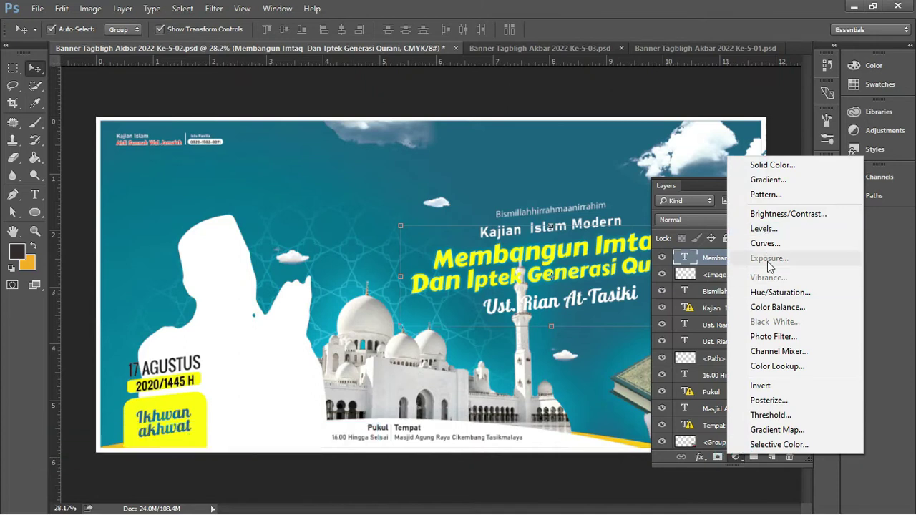
{"action": "left_click", "coordinate": [777, 293]}
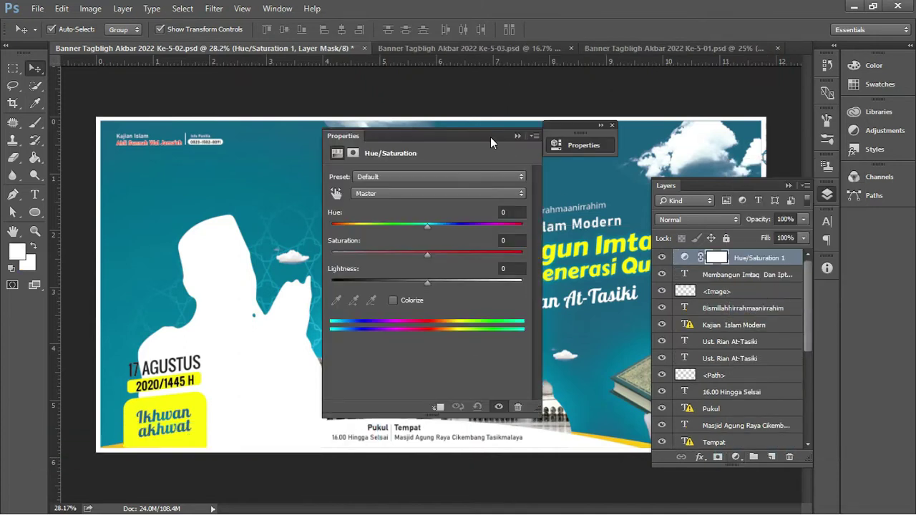
{"action": "left_click_drag", "start_coordinate": [488, 137], "coordinate": [742, 116]}
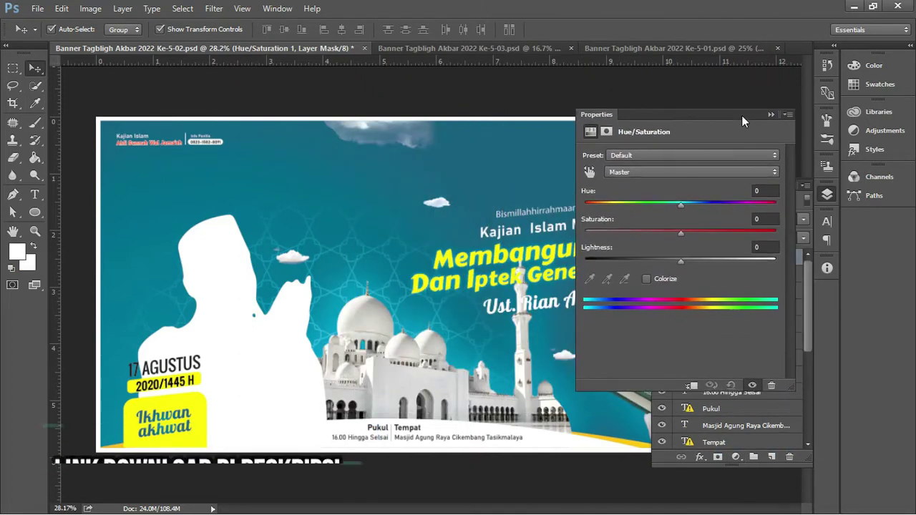
{"action": "mouse_move", "coordinate": [675, 204]}
{"action": "left_mouse_down"}
{"action": "mouse_move", "coordinate": [691, 204]}
{"action": "mouse_move", "coordinate": [655, 203]}
{"action": "left_mouse_up"}
{"action": "mouse_move", "coordinate": [669, 202]}
{"action": "left_mouse_down"}
{"action": "mouse_move", "coordinate": [686, 232]}
{"action": "mouse_move", "coordinate": [666, 262]}
{"action": "mouse_move", "coordinate": [707, 262]}
{"action": "mouse_move", "coordinate": [693, 262]}
{"action": "left_mouse_up"}
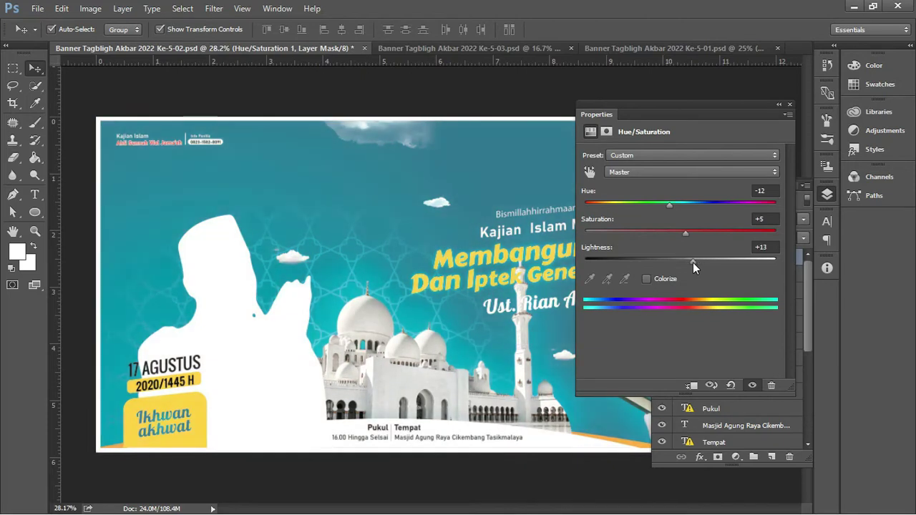
{"action": "left_click", "coordinate": [646, 279]}
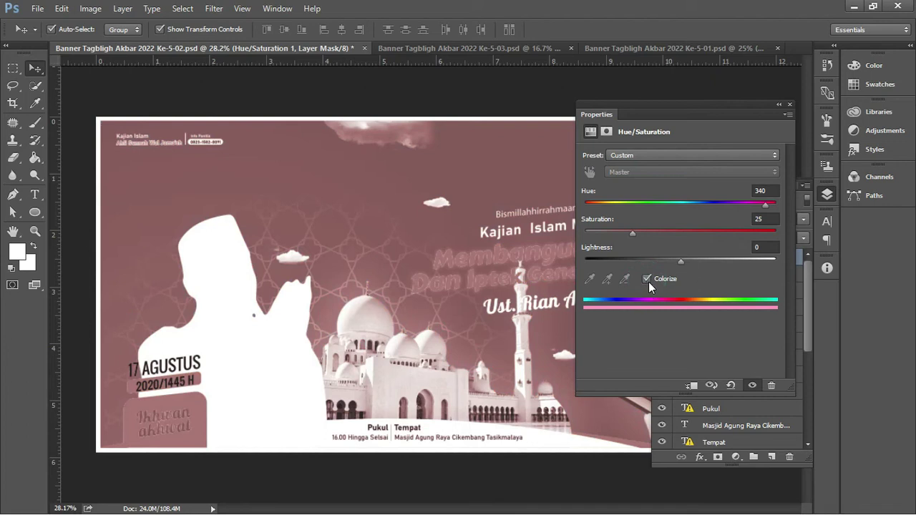
{"action": "mouse_move", "coordinate": [739, 205]}
{"action": "left_mouse_down"}
{"action": "mouse_move", "coordinate": [650, 204]}
{"action": "mouse_move", "coordinate": [693, 203]}
{"action": "left_mouse_up"}
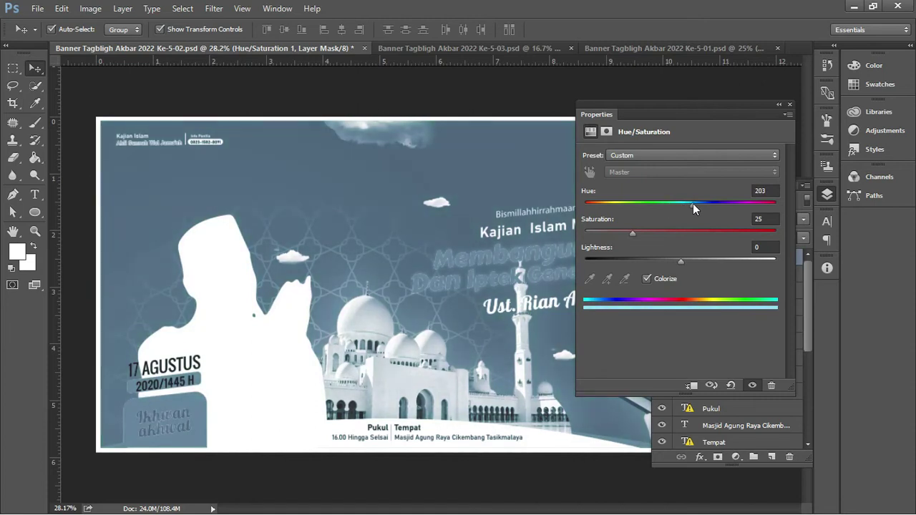
- Hide the Hue/Saturation 1 layer so the original teal and yellow colours return
{"action": "left_click", "coordinate": [779, 105]}
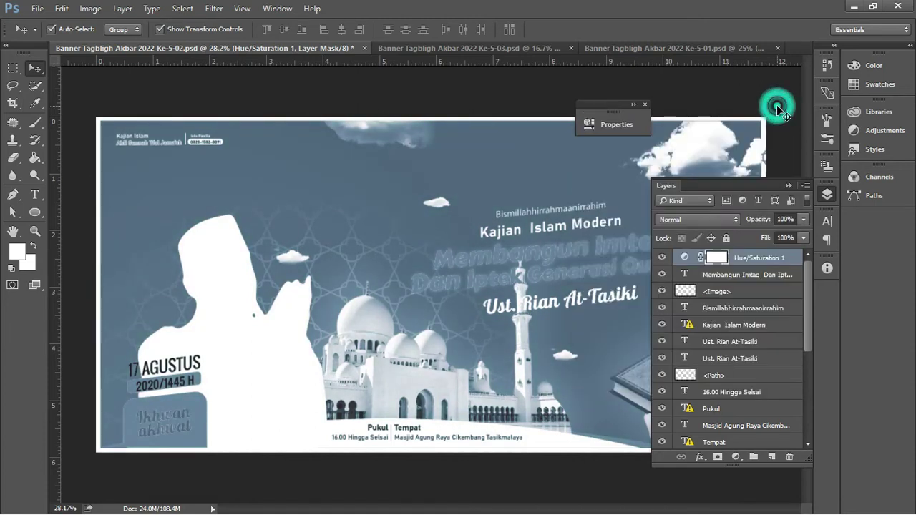
{"action": "left_click", "coordinate": [787, 176]}
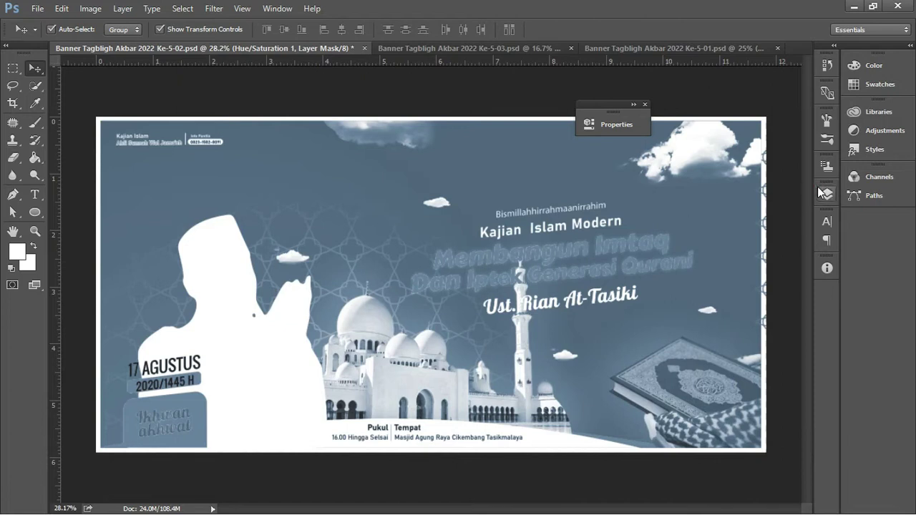
{"action": "left_click", "coordinate": [828, 194]}
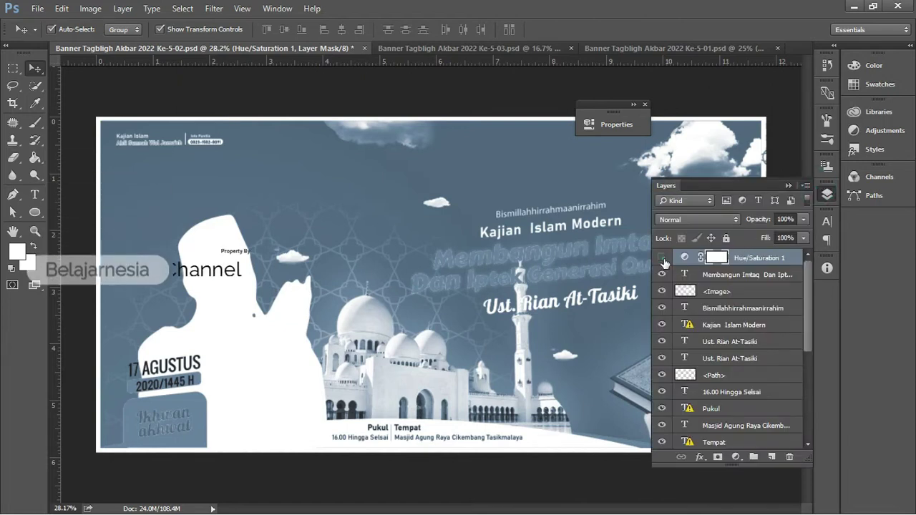
{"action": "left_click", "coordinate": [662, 258]}
{"action": "mouse_move", "coordinate": [616, 109]}
{"action": "left_mouse_down"}
{"action": "mouse_move", "coordinate": [624, 123]}
{"action": "mouse_move", "coordinate": [828, 179]}
{"action": "left_mouse_up"}
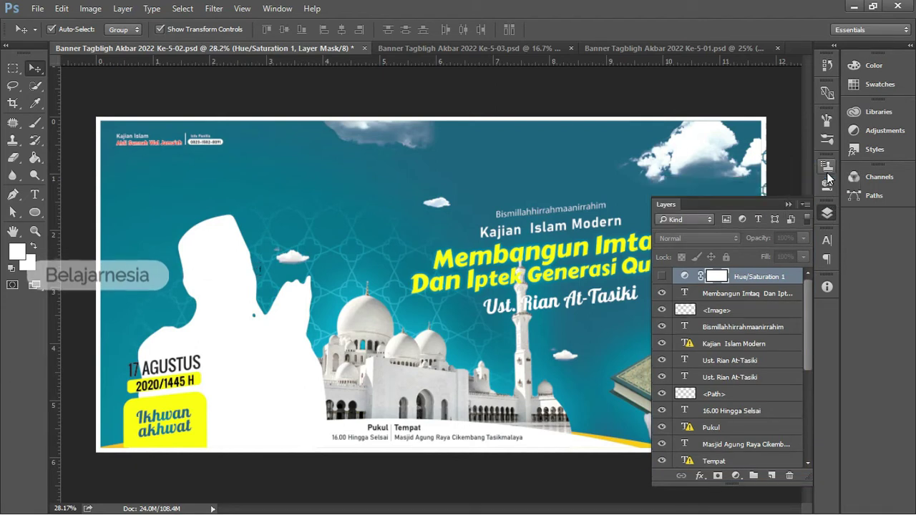
- Select the banner's rect2101 artwork layer, committing the free transform unchanged
{"action": "left_click", "coordinate": [788, 204]}
{"action": "left_click", "coordinate": [762, 204]}
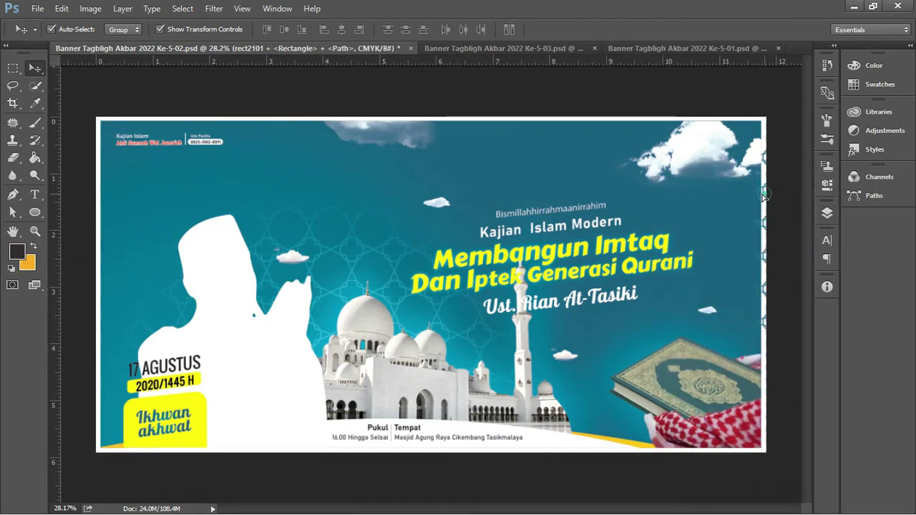
{"action": "left_click", "coordinate": [756, 194]}
{"action": "left_click", "coordinate": [755, 192]}
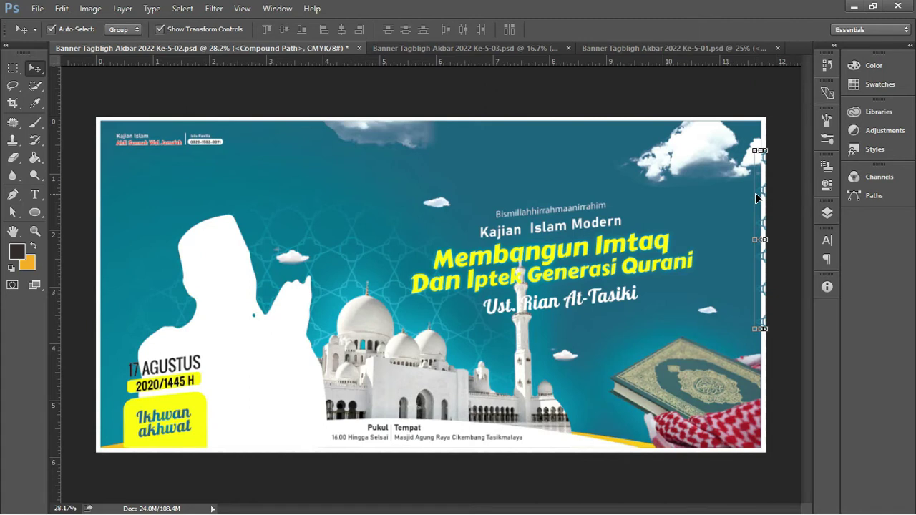
{"action": "key", "text": "ctrl+t"}
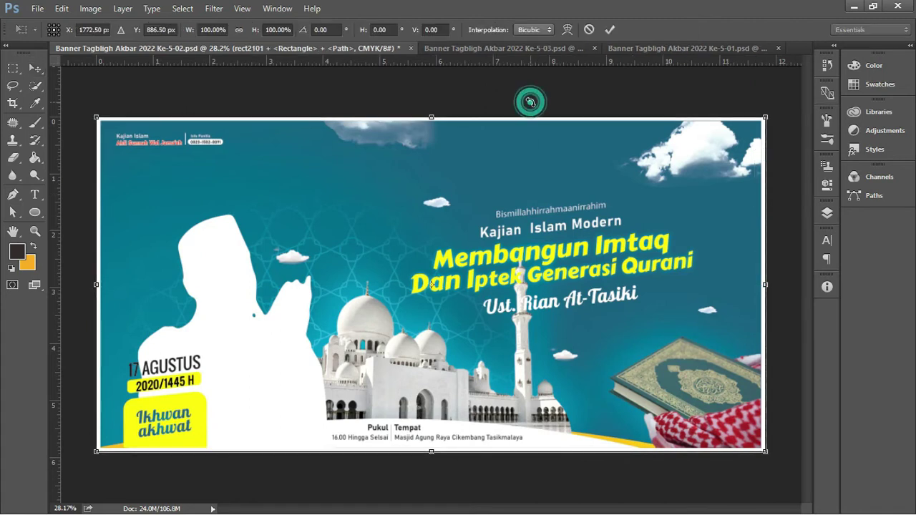
{"action": "scroll", "coordinate": [528, 98], "scroll_direction": "down", "scroll_amount": 3}
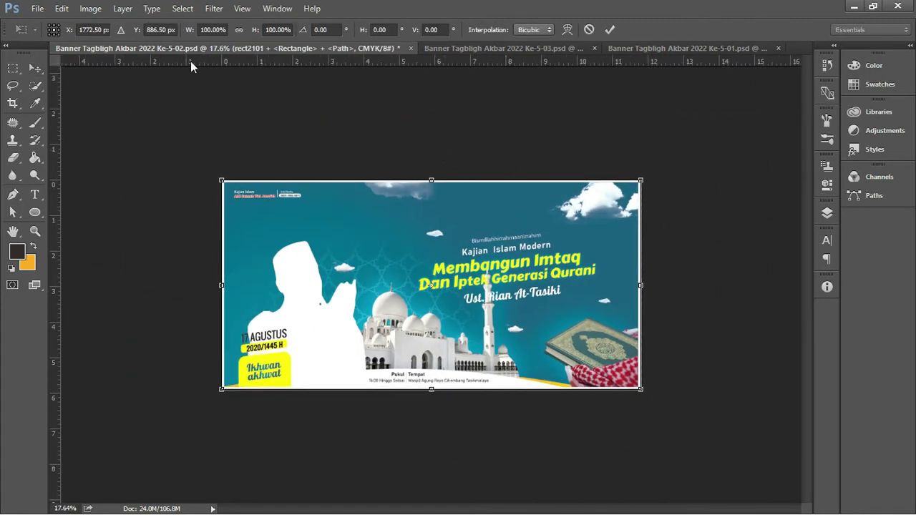
{"action": "left_click", "coordinate": [91, 13]}
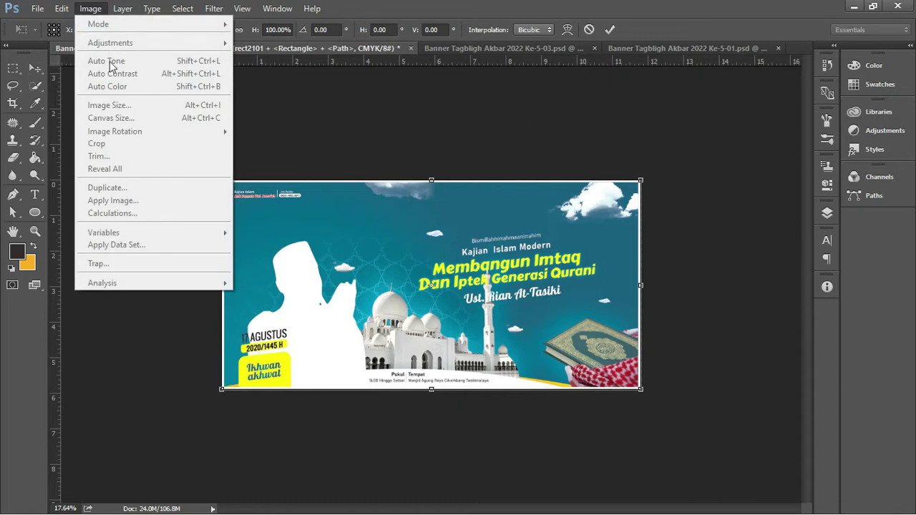
{"action": "left_click", "coordinate": [257, 88]}
{"action": "left_click", "coordinate": [35, 68]}
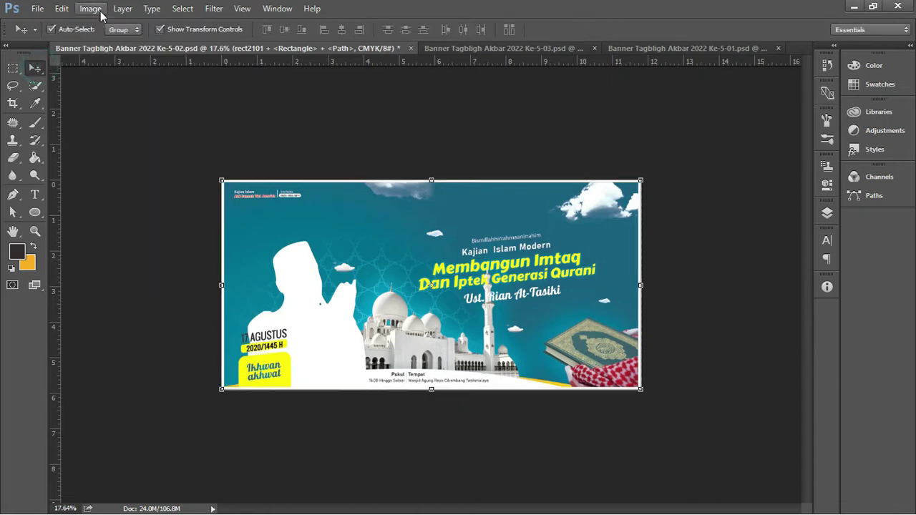
- Resize the canvas to 200 × 100 centimetres in Canvas Size
{"action": "left_click", "coordinate": [90, 8]}
{"action": "left_click", "coordinate": [143, 118]}
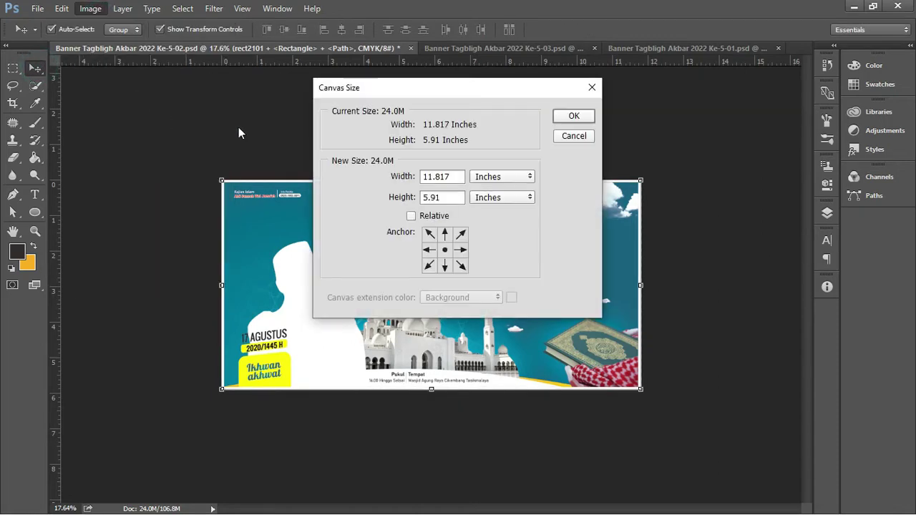
{"action": "left_click_drag", "start_coordinate": [439, 92], "coordinate": [395, 98]}
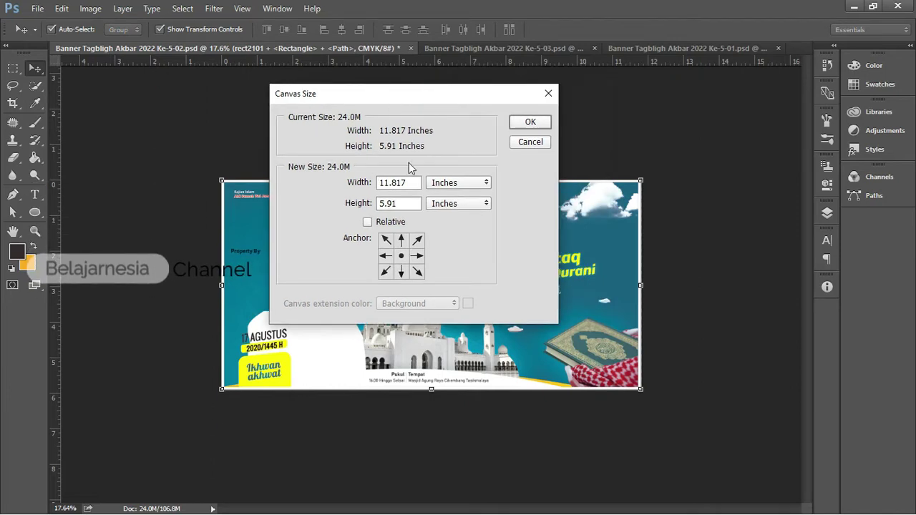
{"action": "left_click", "coordinate": [446, 184]}
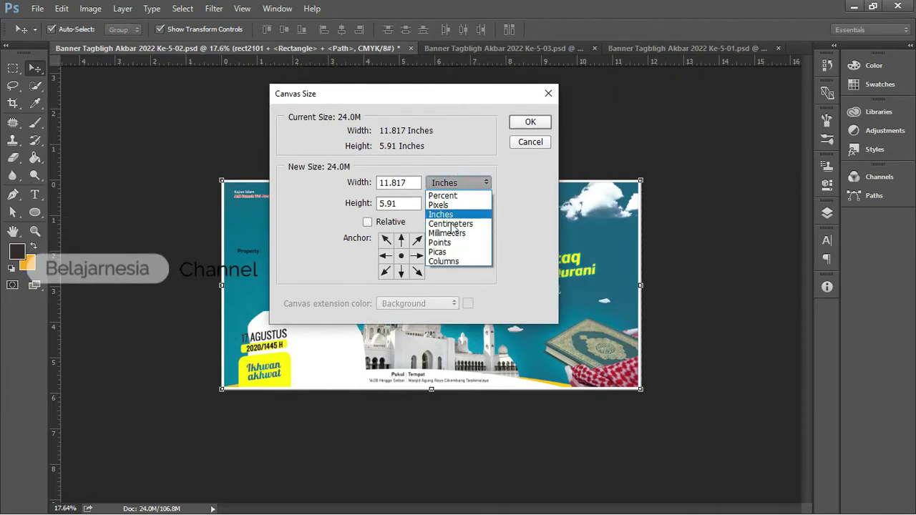
{"action": "left_click", "coordinate": [452, 216]}
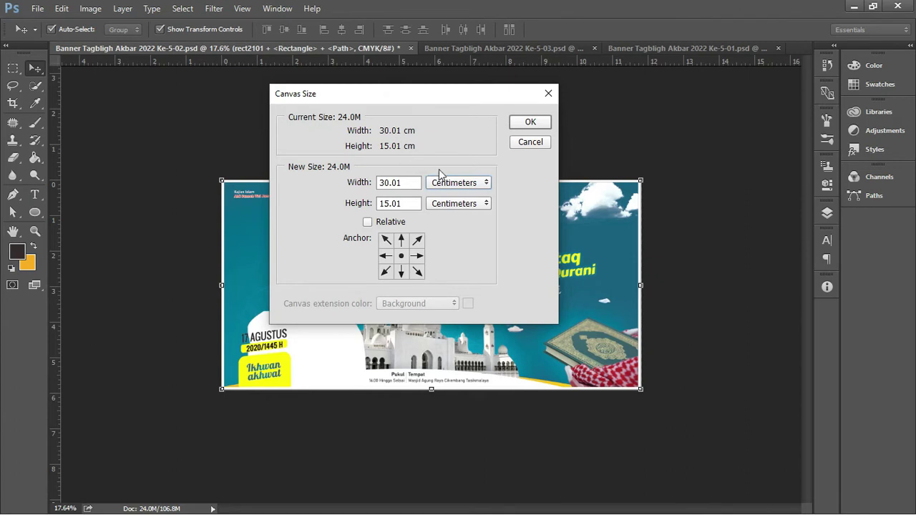
{"action": "left_click", "coordinate": [409, 186]}
{"action": "double_click", "coordinate": [402, 184]}
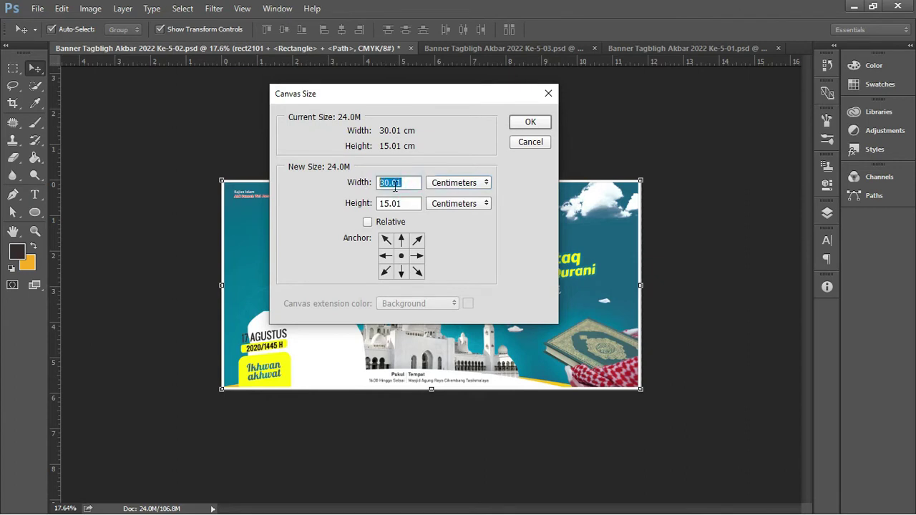
{"action": "type", "text": "300"}
{"action": "mouse_move", "coordinate": [409, 183]}
{"action": "left_mouse_down"}
{"action": "mouse_move", "coordinate": [377, 184]}
{"action": "mouse_move", "coordinate": [365, 203]}
{"action": "left_mouse_up"}
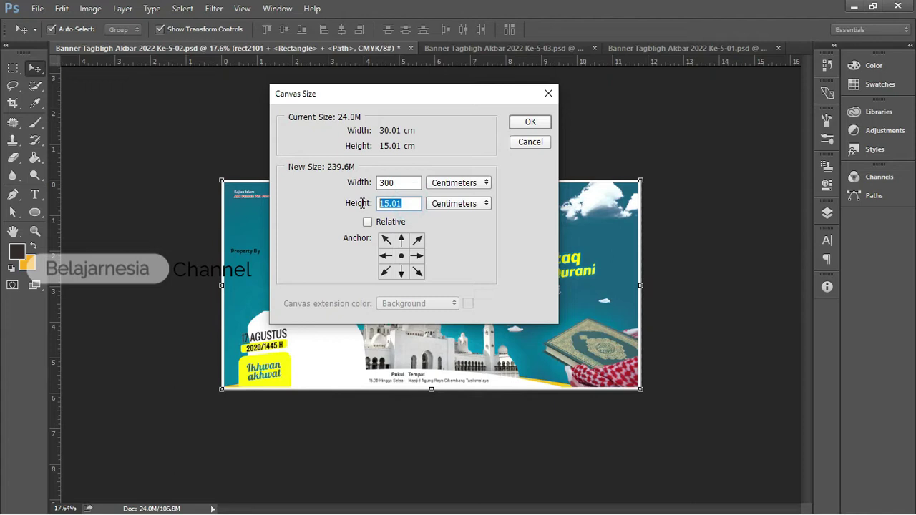
{"action": "type", "text": "100"}
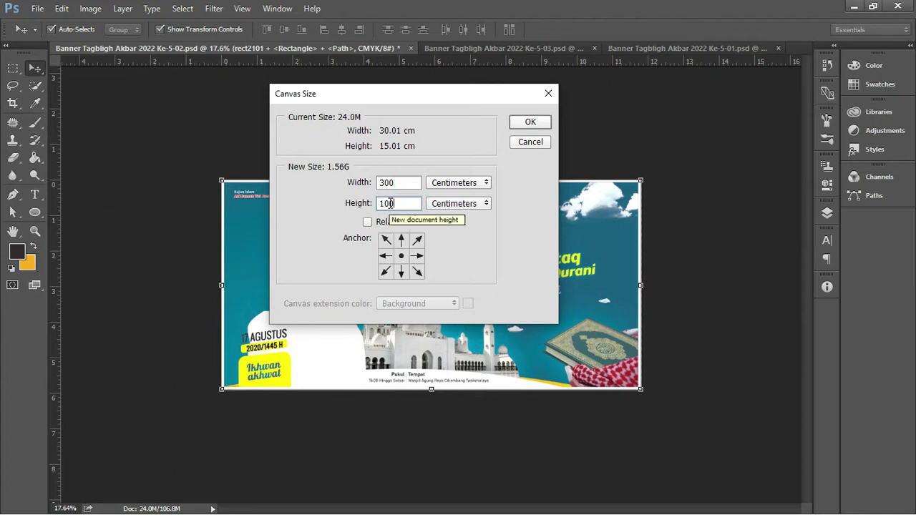
{"action": "left_click_drag", "start_coordinate": [408, 183], "coordinate": [369, 184]}
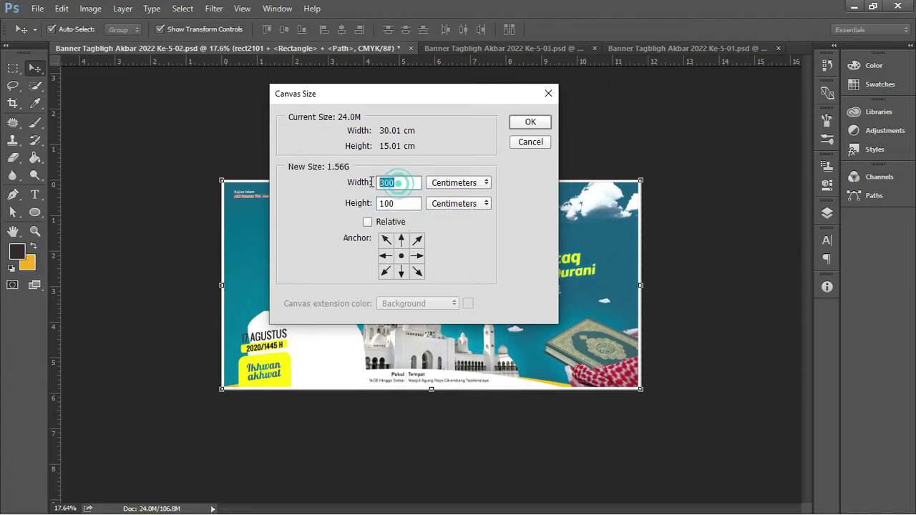
{"action": "type", "text": "200"}
{"action": "double_click", "coordinate": [401, 201]}
{"action": "left_click_drag", "start_coordinate": [406, 98], "coordinate": [301, 80]}
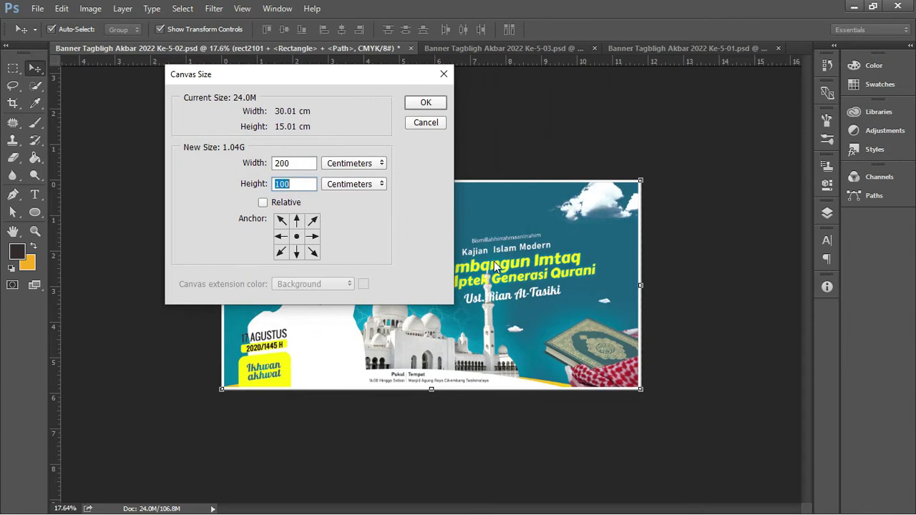
{"action": "left_click", "coordinate": [309, 185]}
{"action": "left_click", "coordinate": [414, 104]}
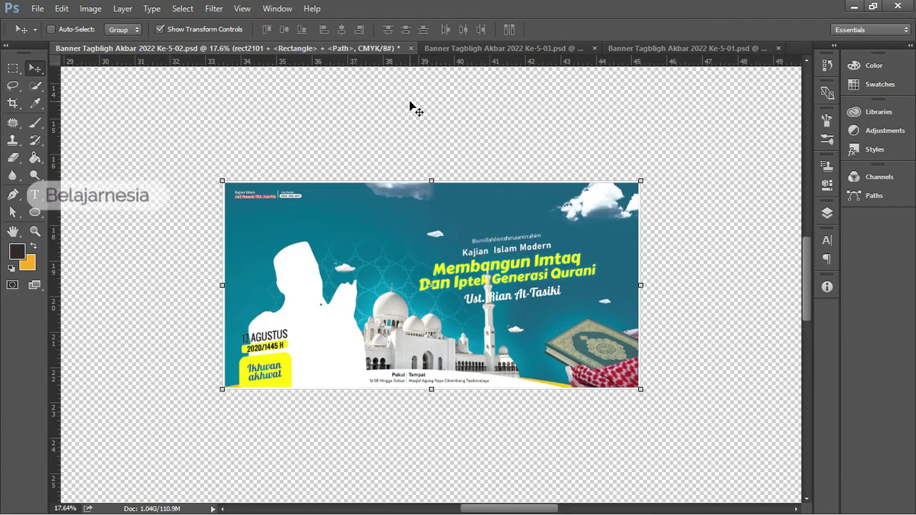
- Scale the banner artwork up to fill the 200 × 100 cm canvas, dismissing the missing-fonts warning
{"action": "key", "text": "ctrl+0"}
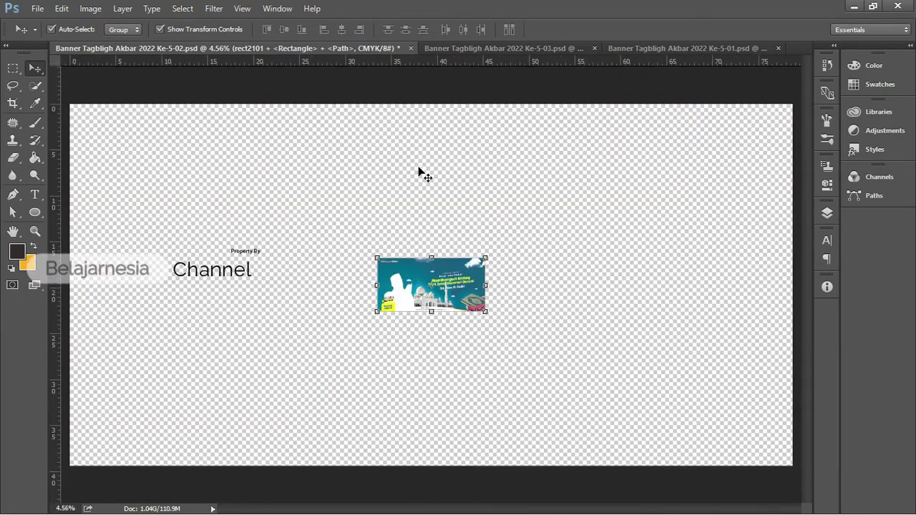
{"action": "scroll", "coordinate": [422, 172], "scroll_direction": "down", "scroll_amount": 3}
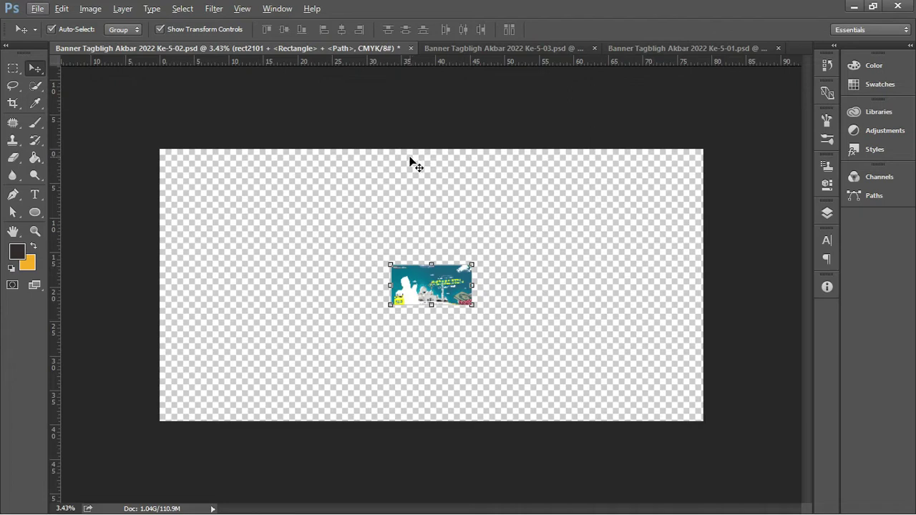
{"action": "left_click", "coordinate": [411, 160]}
{"action": "left_click_drag", "start_coordinate": [346, 199], "coordinate": [511, 347]}
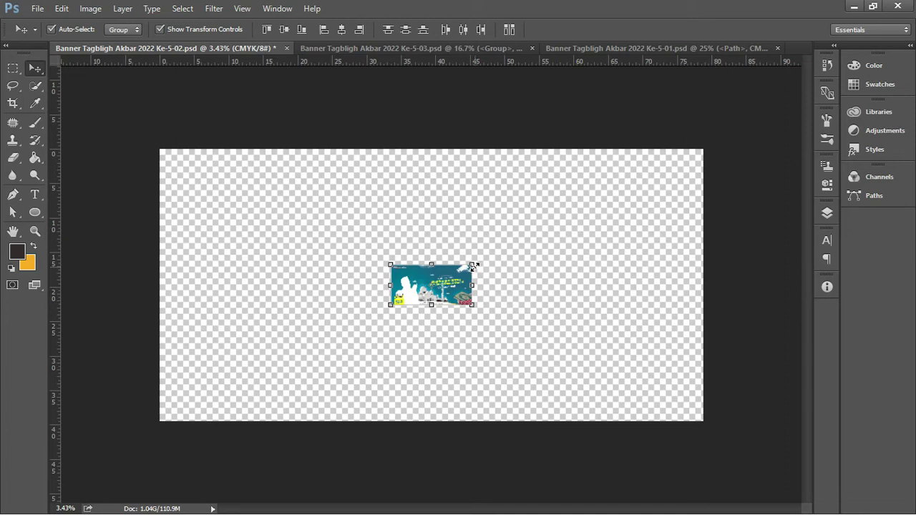
{"action": "left_click", "coordinate": [473, 266]}
{"action": "left_click", "coordinate": [521, 240]}
{"action": "mouse_move", "coordinate": [472, 266]}
{"action": "left_mouse_down"}
{"action": "mouse_move", "coordinate": [582, 216]}
{"action": "mouse_move", "coordinate": [704, 204]}
{"action": "mouse_move", "coordinate": [725, 192]}
{"action": "left_mouse_up"}
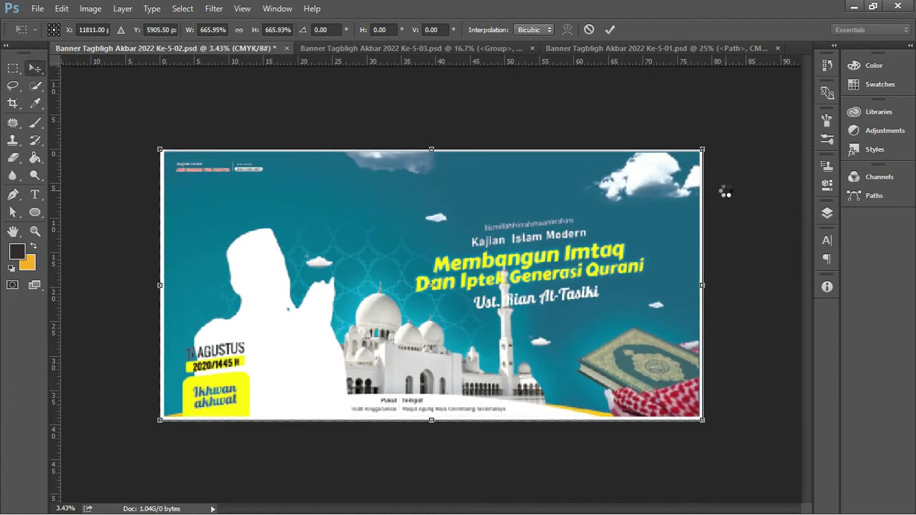
{"action": "key", "text": "Return"}
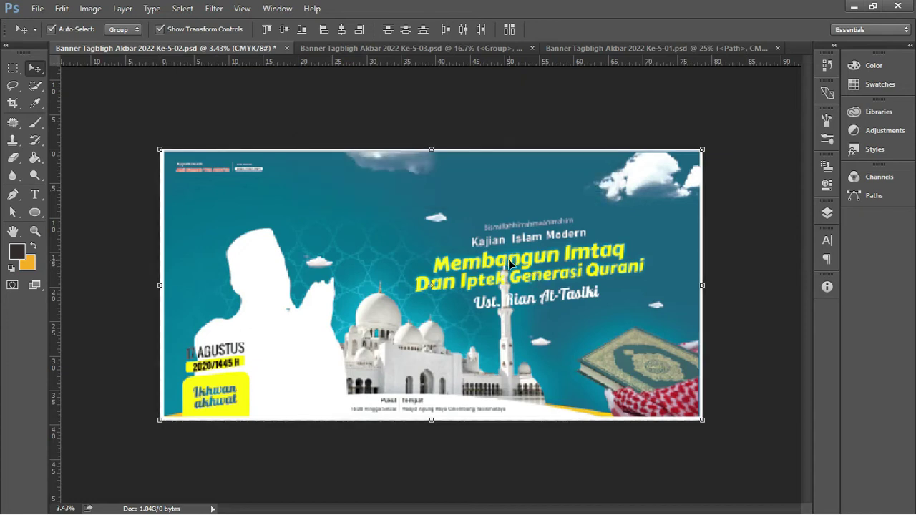
{"action": "left_click", "coordinate": [722, 220]}
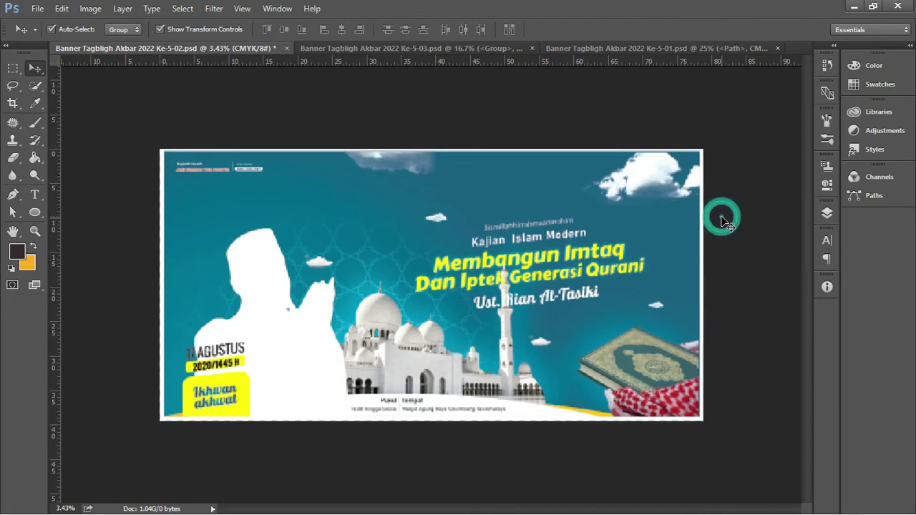
{"action": "scroll", "coordinate": [513, 243], "scroll_direction": "up", "scroll_amount": 3}
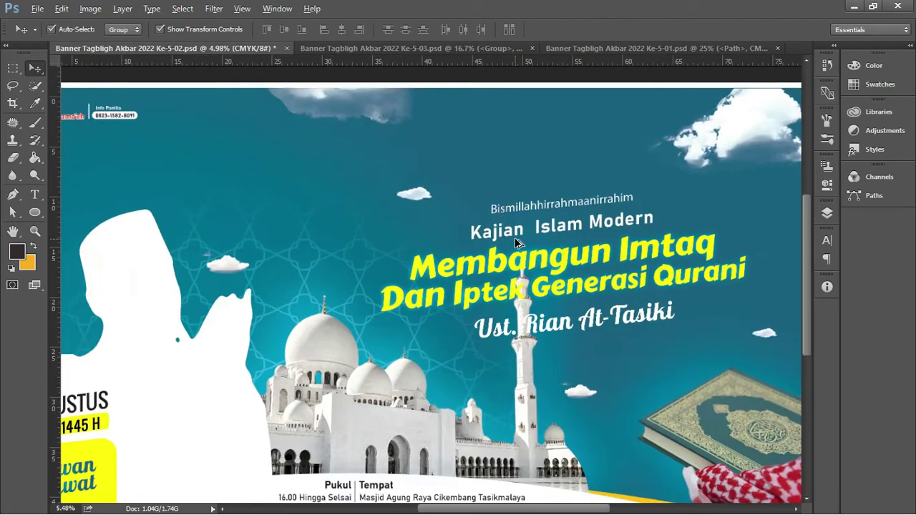
{"action": "scroll", "coordinate": [518, 244], "scroll_direction": "up", "scroll_amount": 2}
{"action": "scroll", "coordinate": [518, 243], "scroll_direction": "down", "scroll_amount": 1}
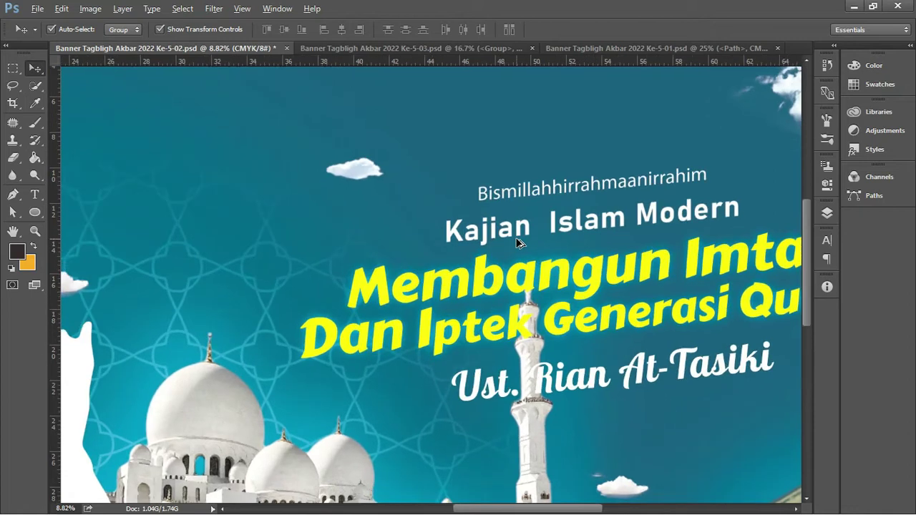
{"action": "scroll", "coordinate": [518, 243], "scroll_direction": "down", "scroll_amount": 2}
{"action": "scroll", "coordinate": [518, 244], "scroll_direction": "down", "scroll_amount": 2}
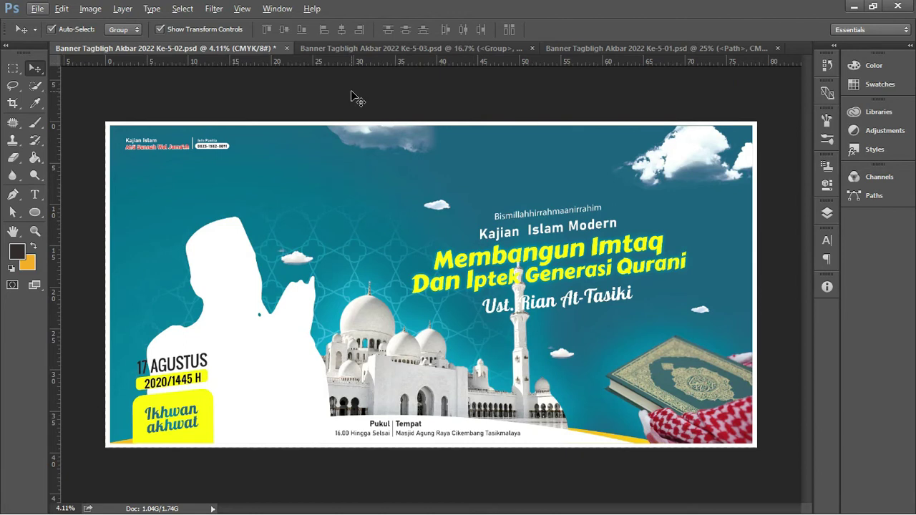
- Review the vertical Ke-5-03 and long Ke-5-01 banners, then bring the CorelDRAW layout forward
{"action": "left_click", "coordinate": [368, 49]}
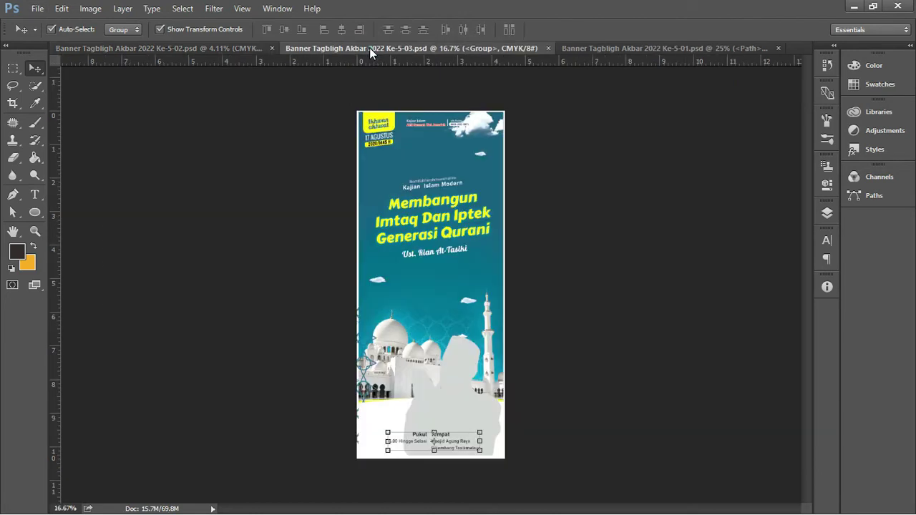
{"action": "left_click", "coordinate": [578, 50]}
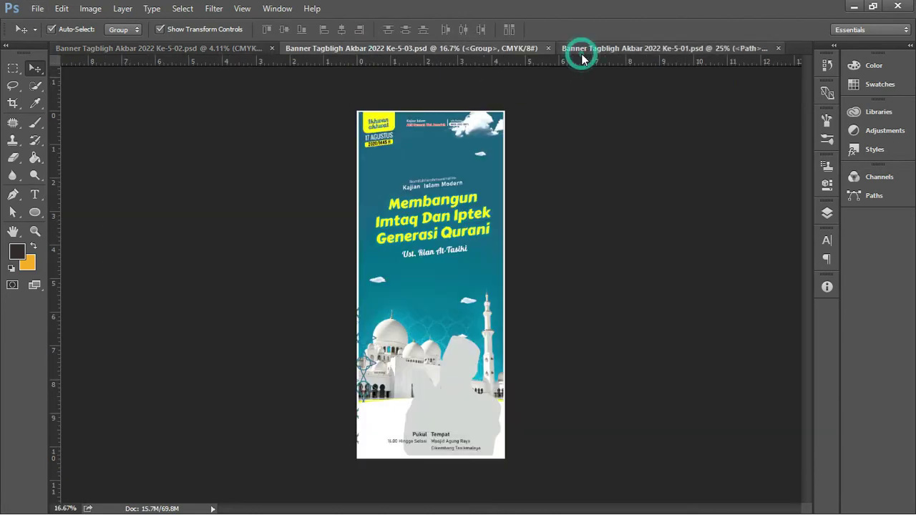
{"action": "left_click", "coordinate": [446, 48]}
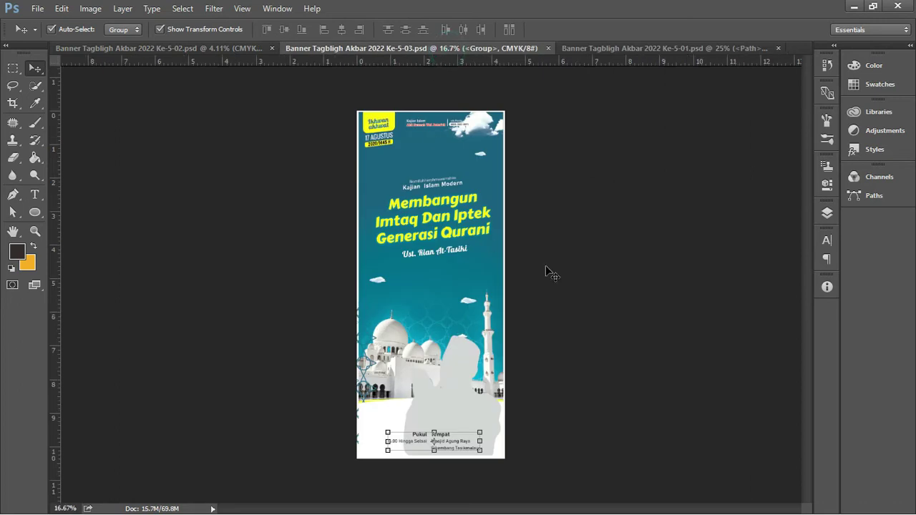
{"action": "left_click", "coordinate": [572, 184]}
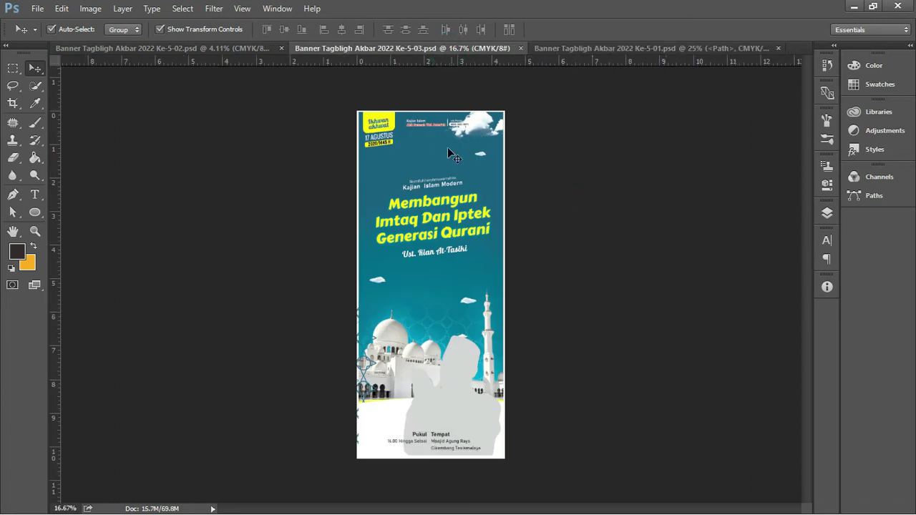
{"action": "left_click", "coordinate": [578, 48]}
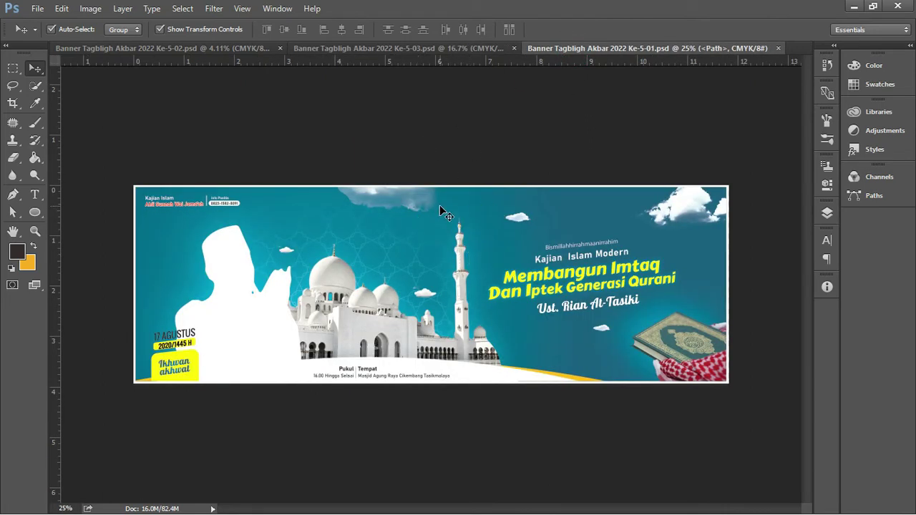
{"action": "key", "text": "alt+Tab"}
{"action": "key", "text": "alt+Tab"}
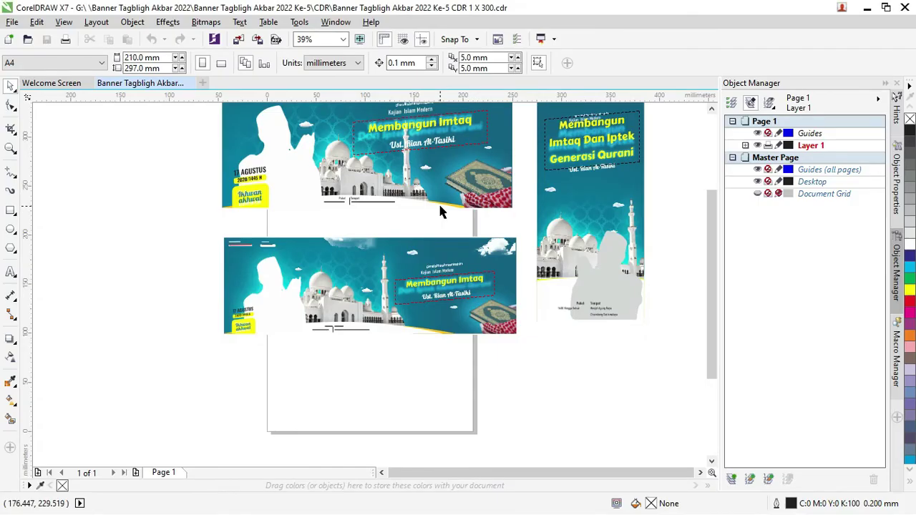
- Ungroup all objects in the top banner's Membangun Imtaq title group and select its paragraph text
{"action": "left_click_drag", "start_coordinate": [712, 236], "coordinate": [711, 192]}
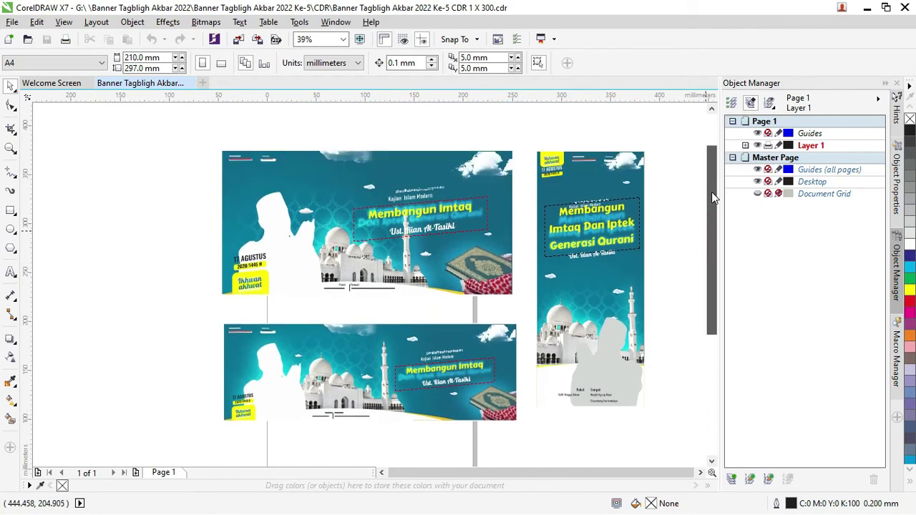
{"action": "scroll", "coordinate": [461, 209], "scroll_direction": "up", "scroll_amount": 2}
{"action": "scroll", "coordinate": [461, 209], "scroll_direction": "down", "scroll_amount": 2}
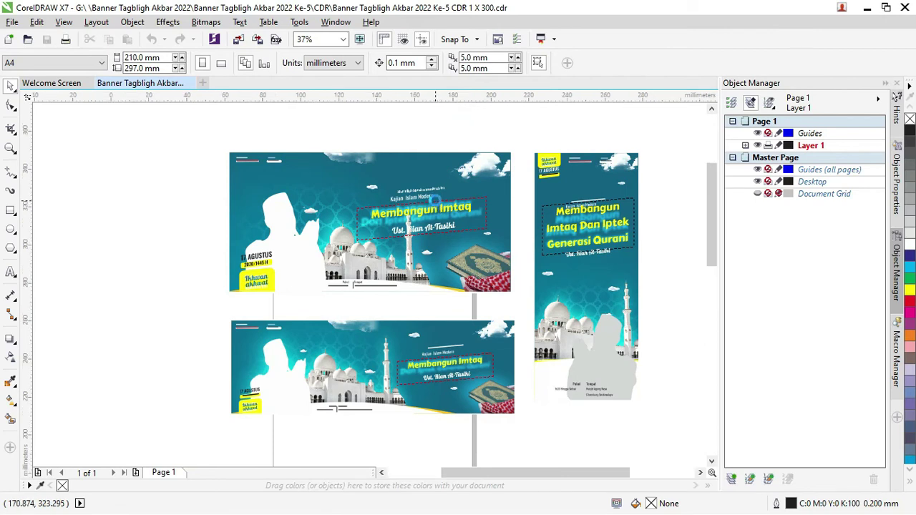
{"action": "scroll", "coordinate": [436, 211], "scroll_direction": "up", "scroll_amount": 2}
{"action": "left_click", "coordinate": [434, 218]}
{"action": "right_click", "coordinate": [434, 219]}
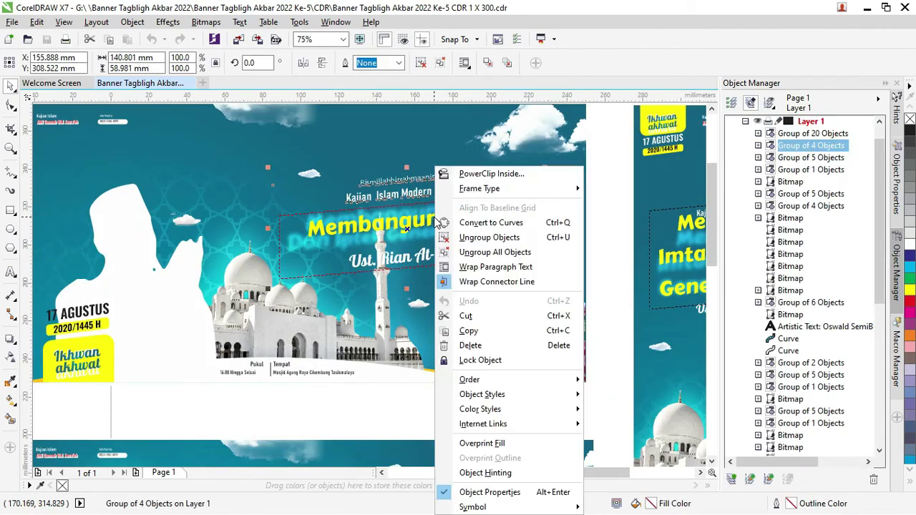
{"action": "left_click", "coordinate": [466, 252]}
{"action": "scroll", "coordinate": [466, 252], "scroll_direction": "down", "scroll_amount": 2}
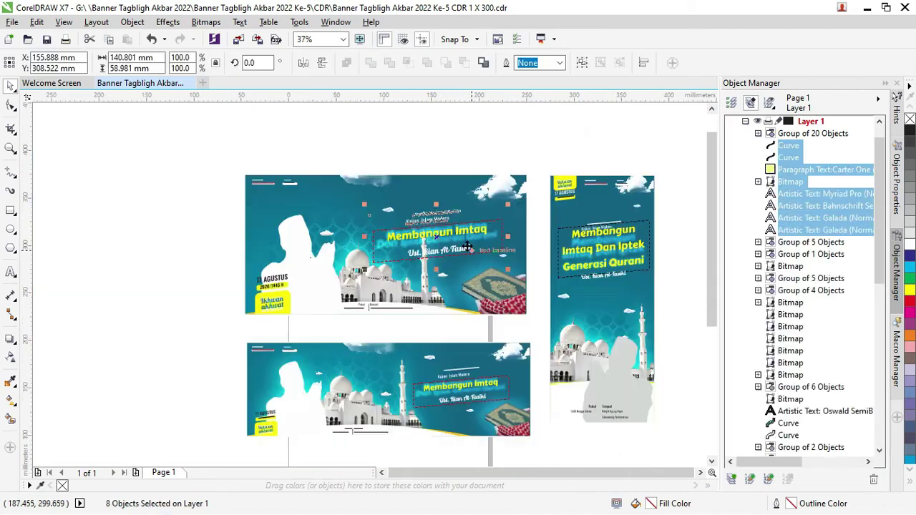
{"action": "left_click", "coordinate": [453, 142]}
{"action": "left_click", "coordinate": [470, 227]}
- Delete the stray curve overlapping the banner title
{"action": "scroll", "coordinate": [472, 230], "scroll_direction": "up", "scroll_amount": 2}
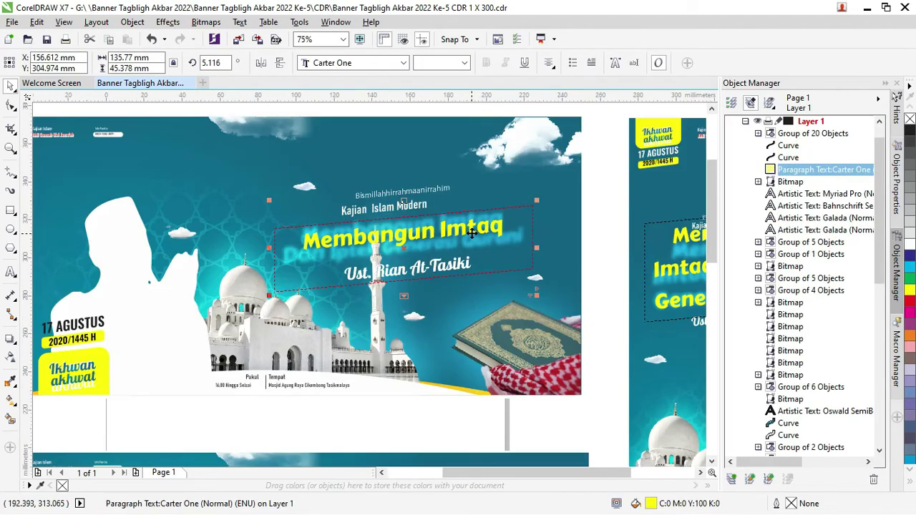
{"action": "left_click", "coordinate": [434, 233]}
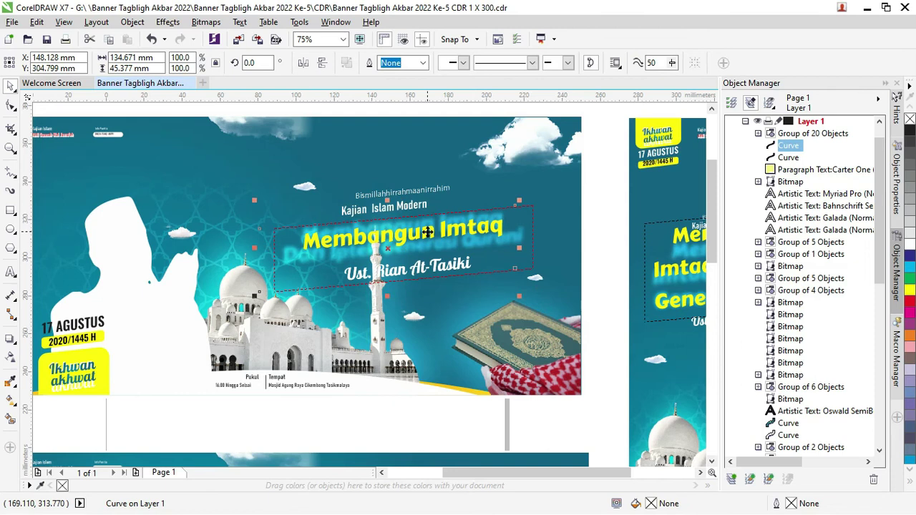
{"action": "left_click_drag", "start_coordinate": [434, 232], "coordinate": [463, 234]}
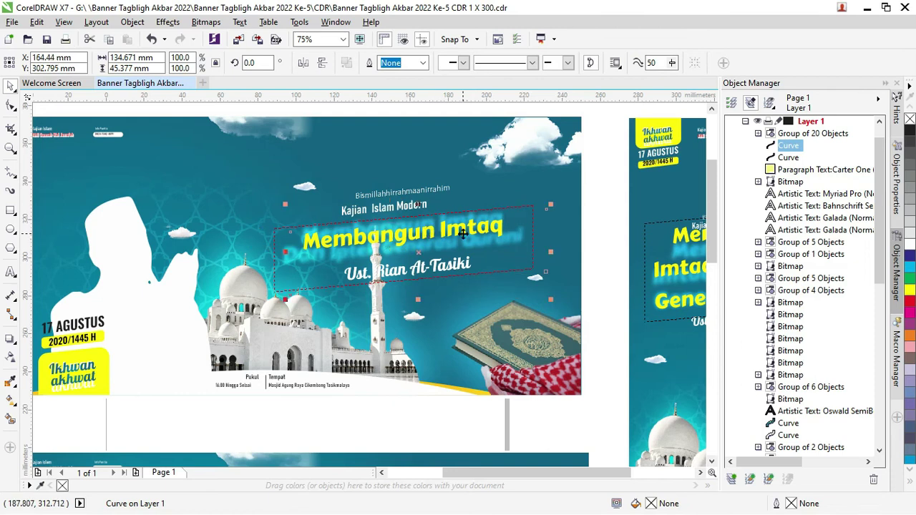
{"action": "key", "text": "ctrl+z"}
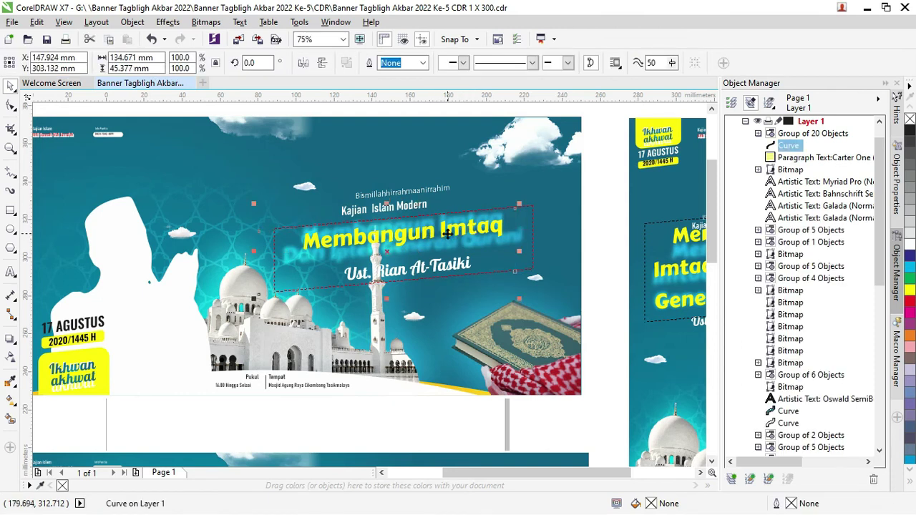
{"action": "key", "text": "Delete"}
- Tighten the Membangun Imtaq paragraph's line spacing so its second line shows
{"action": "left_click", "coordinate": [461, 226]}
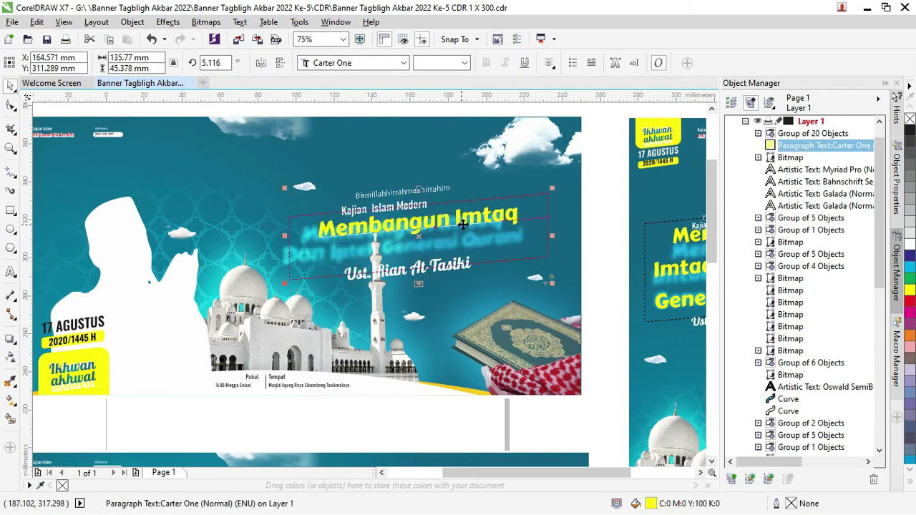
{"action": "left_click", "coordinate": [13, 106]}
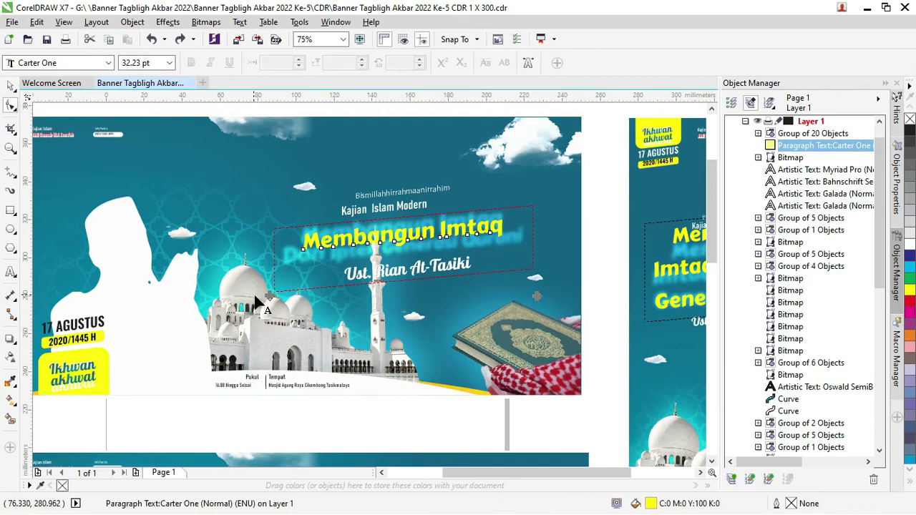
{"action": "left_click_drag", "start_coordinate": [266, 302], "coordinate": [278, 266]}
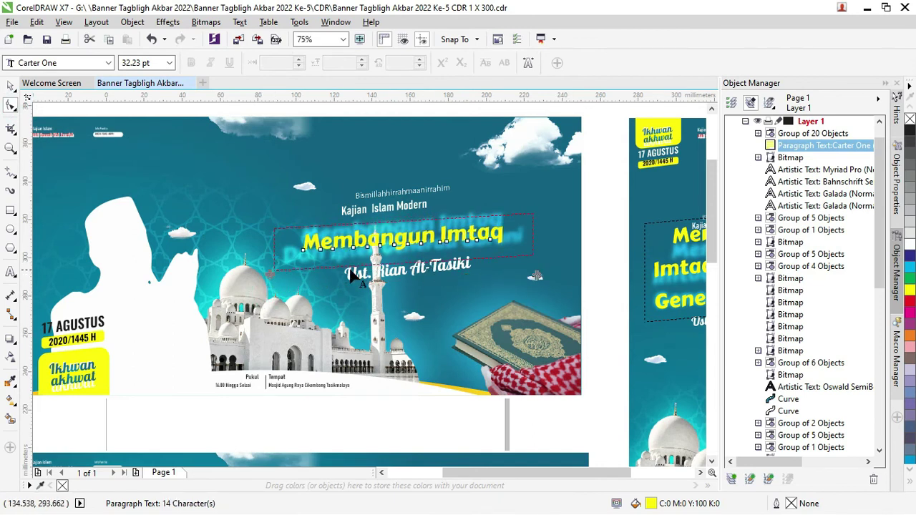
{"action": "left_click_drag", "start_coordinate": [270, 275], "coordinate": [270, 262]}
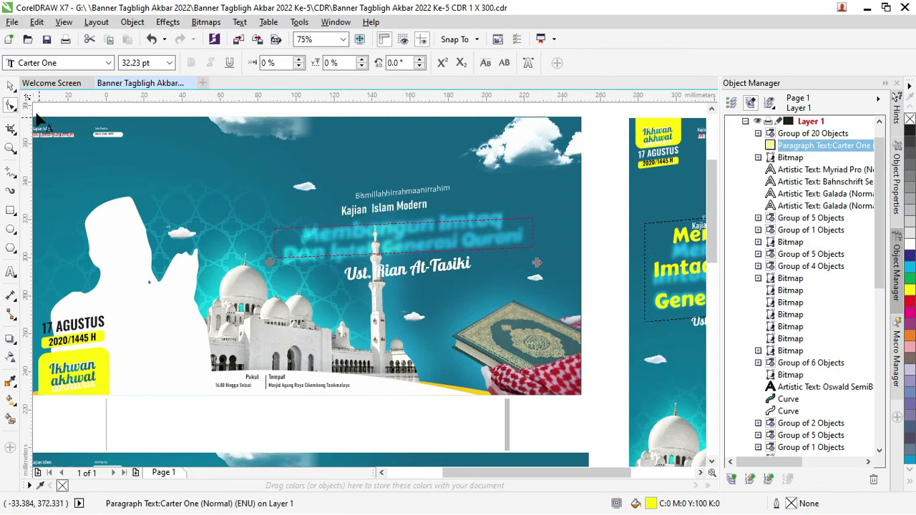
- Enlarge the headline frame and position it above the speaker's name
{"action": "left_click", "coordinate": [10, 86]}
{"action": "left_click_drag", "start_coordinate": [406, 264], "coordinate": [421, 252]}
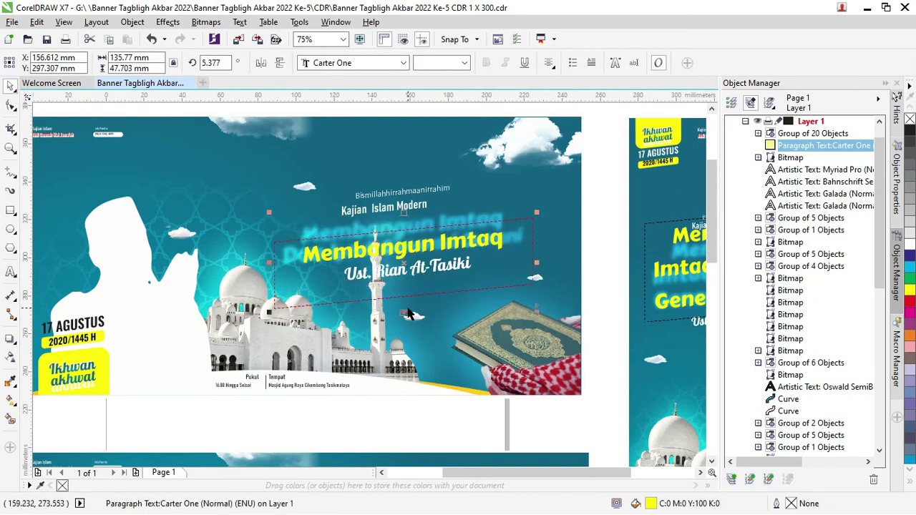
{"action": "left_click_drag", "start_coordinate": [404, 312], "coordinate": [405, 336]}
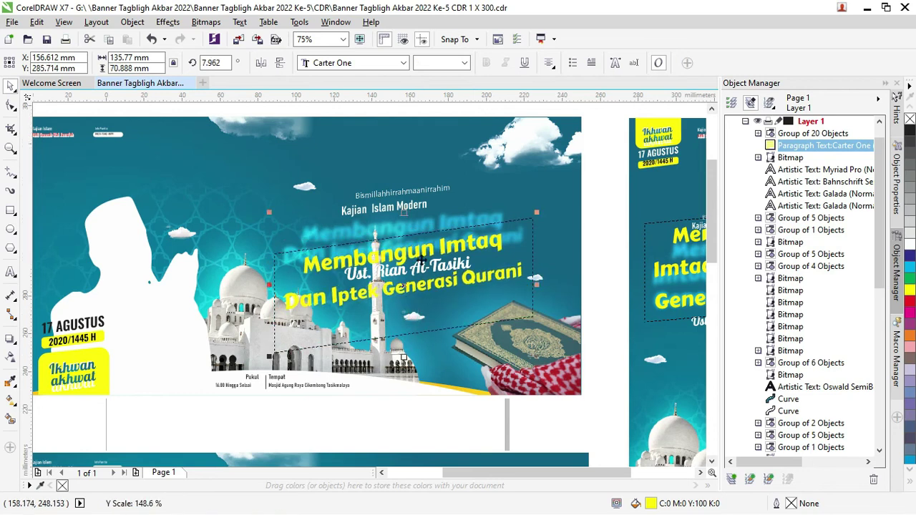
{"action": "left_click_drag", "start_coordinate": [418, 249], "coordinate": [420, 211]}
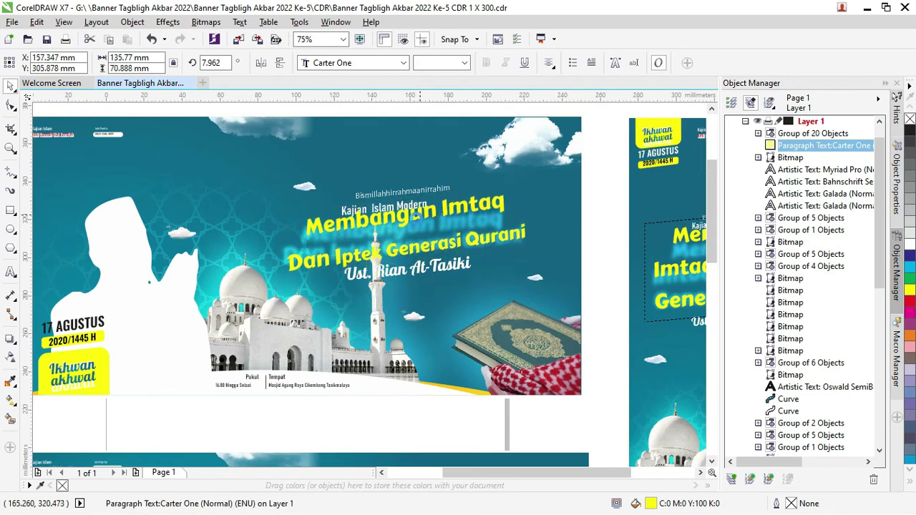
- Tighten the spacing between 'Membangun Imtaq' and 'Dan Iptek Generasi Qurani' further
{"action": "left_click", "coordinate": [11, 106]}
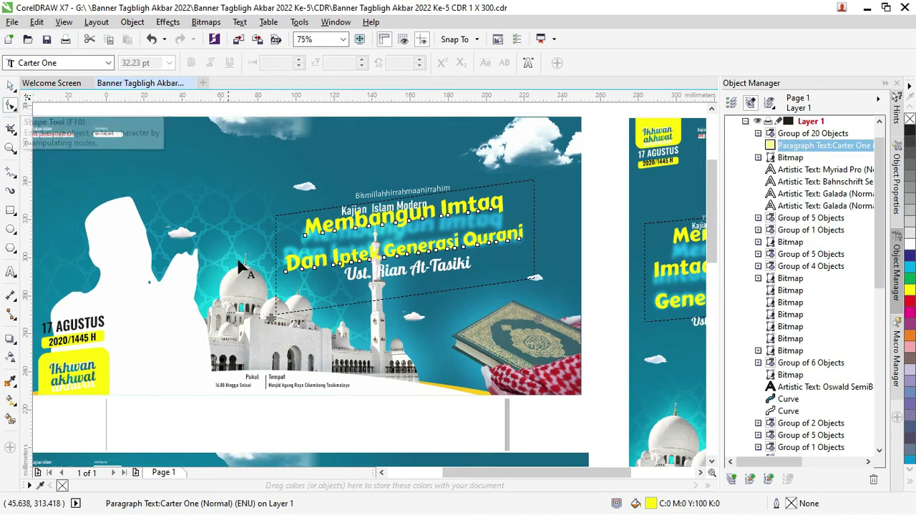
{"action": "left_click_drag", "start_coordinate": [289, 313], "coordinate": [332, 281]}
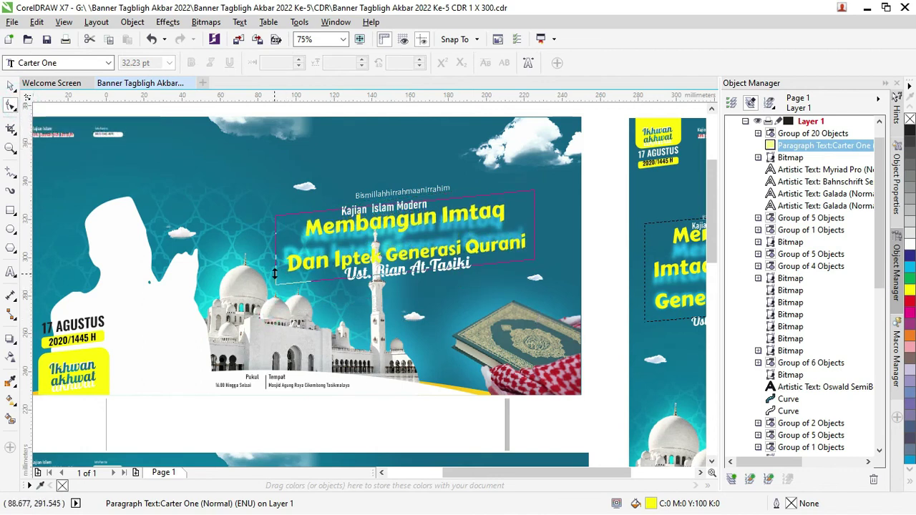
{"action": "left_click_drag", "start_coordinate": [272, 290], "coordinate": [272, 275]}
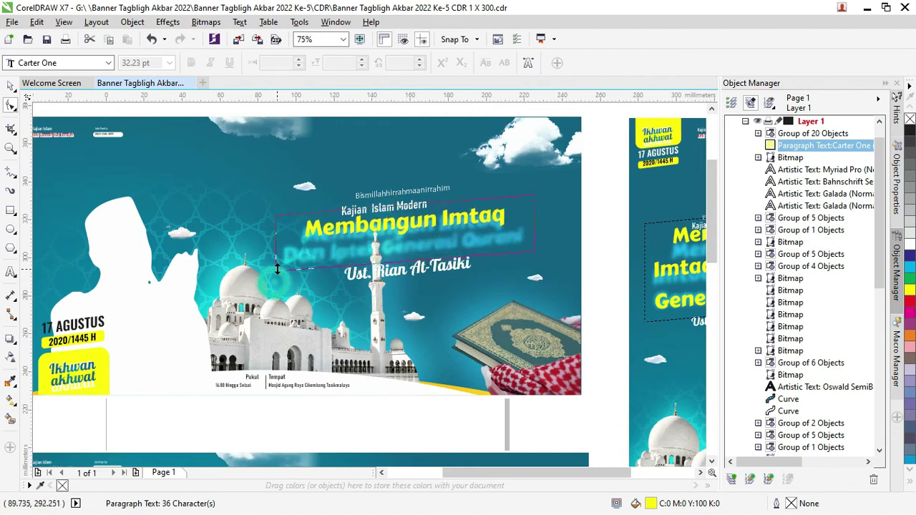
{"action": "left_click", "coordinate": [11, 85]}
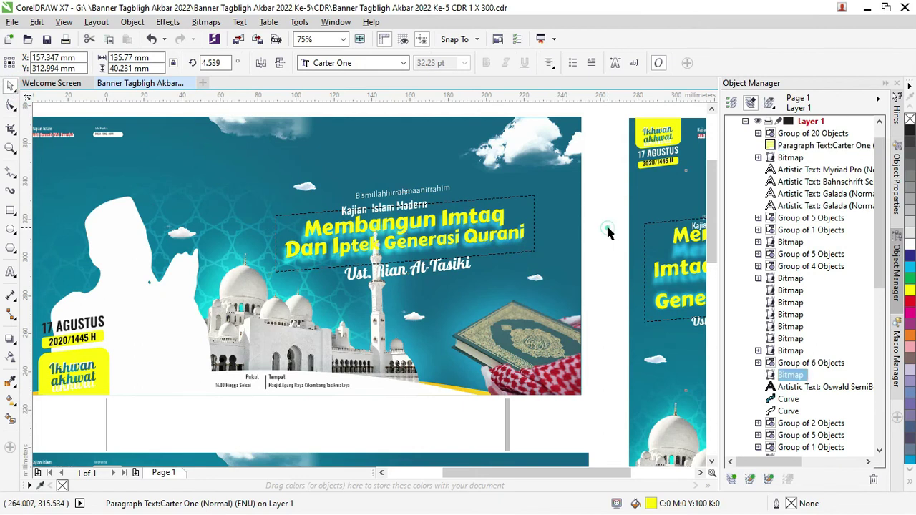
{"action": "left_click", "coordinate": [483, 219]}
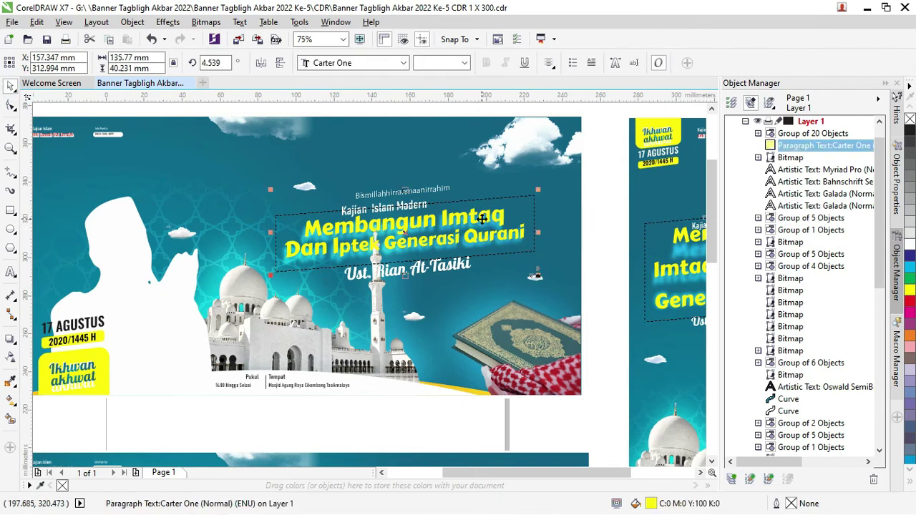
{"action": "double_click", "coordinate": [435, 235]}
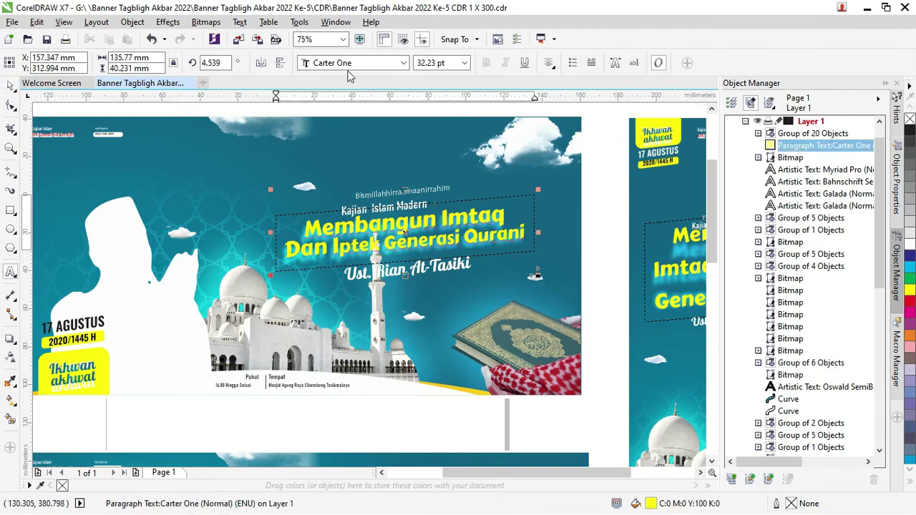
{"action": "left_click", "coordinate": [10, 86]}
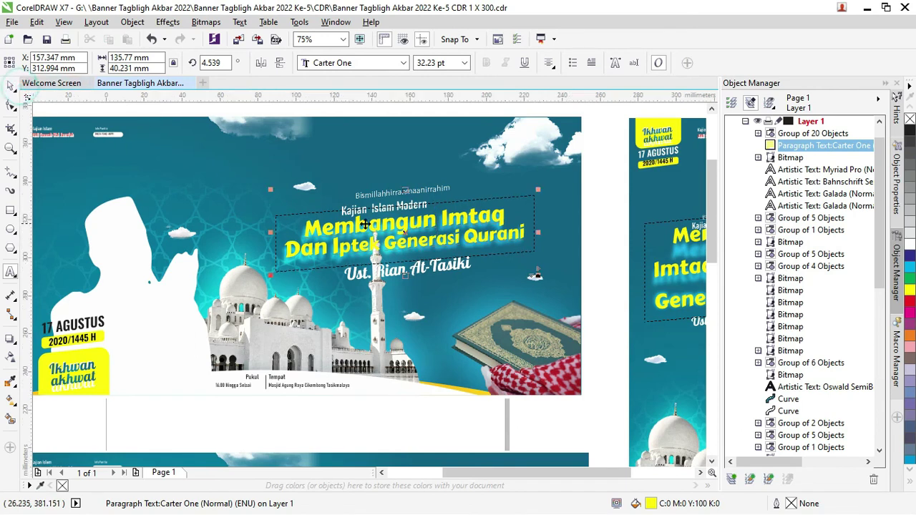
{"action": "scroll", "coordinate": [361, 245], "scroll_direction": "down", "scroll_amount": 1}
{"action": "scroll", "coordinate": [397, 213], "scroll_direction": "up", "scroll_amount": 1}
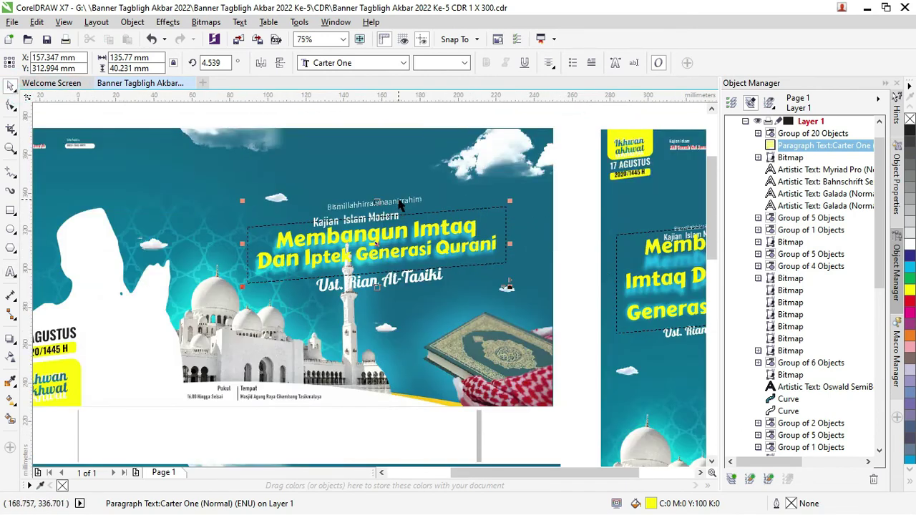
{"action": "left_click", "coordinate": [399, 202]}
{"action": "scroll", "coordinate": [392, 224], "scroll_direction": "down", "scroll_amount": 1}
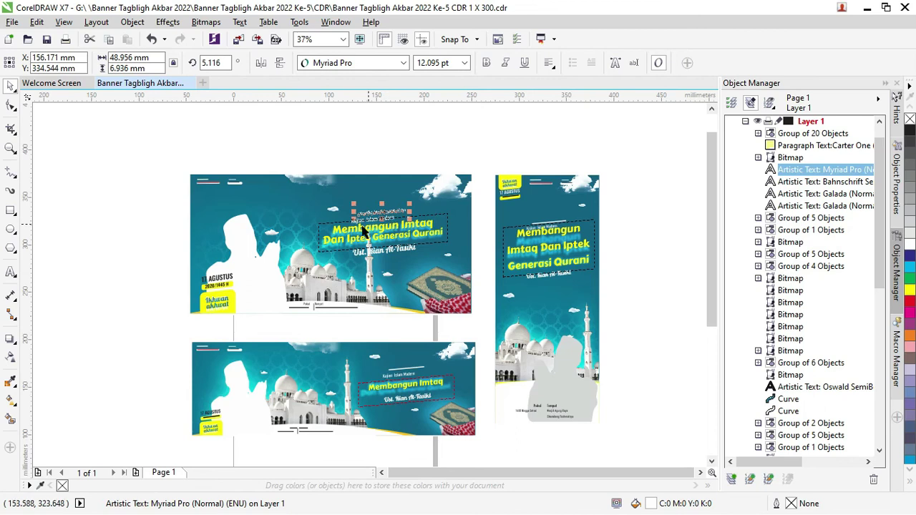
{"action": "scroll", "coordinate": [305, 351], "scroll_direction": "up", "scroll_amount": 1}
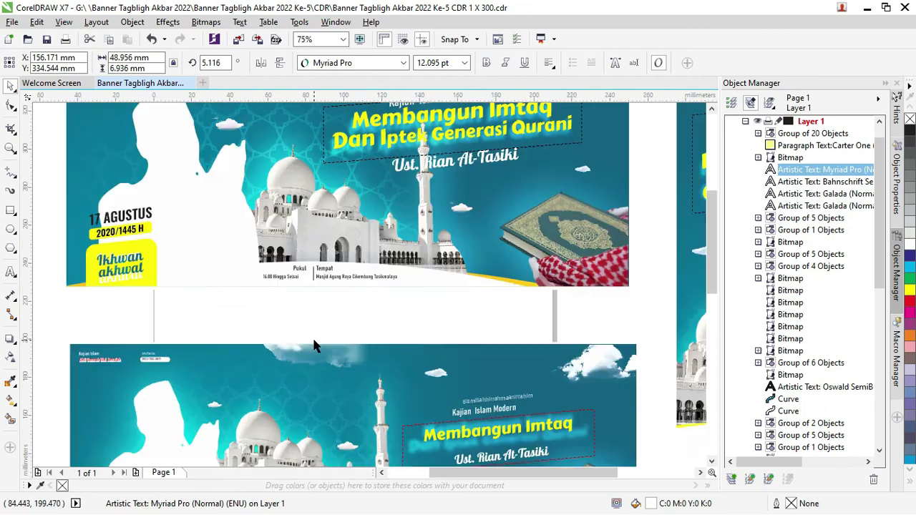
{"action": "scroll", "coordinate": [244, 301], "scroll_direction": "down", "scroll_amount": 1}
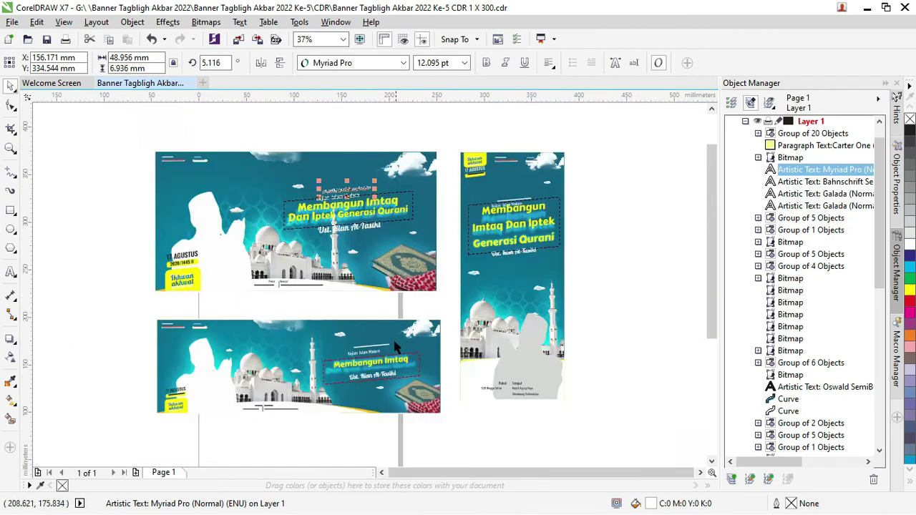
{"action": "left_click_drag", "start_coordinate": [396, 347], "coordinate": [317, 315]}
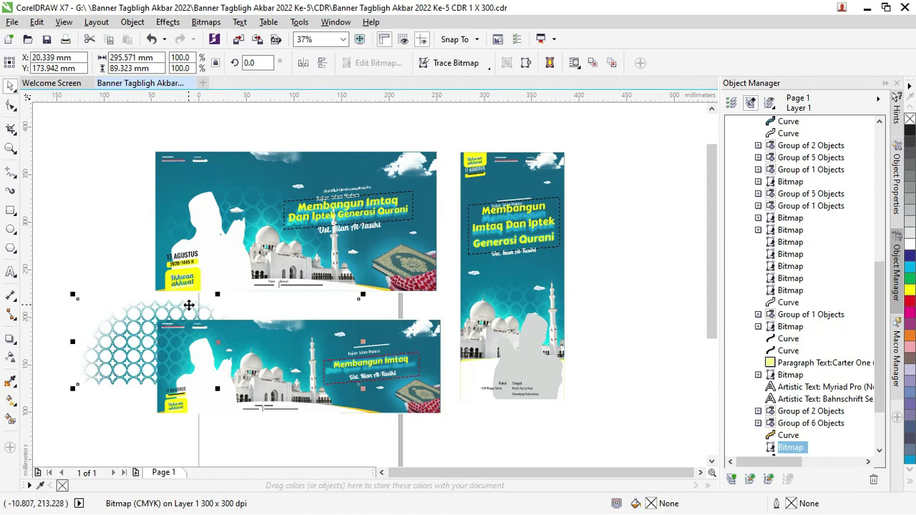
{"action": "scroll", "coordinate": [147, 328], "scroll_direction": "up", "scroll_amount": 2}
{"action": "scroll", "coordinate": [173, 290], "scroll_direction": "up", "scroll_amount": 1}
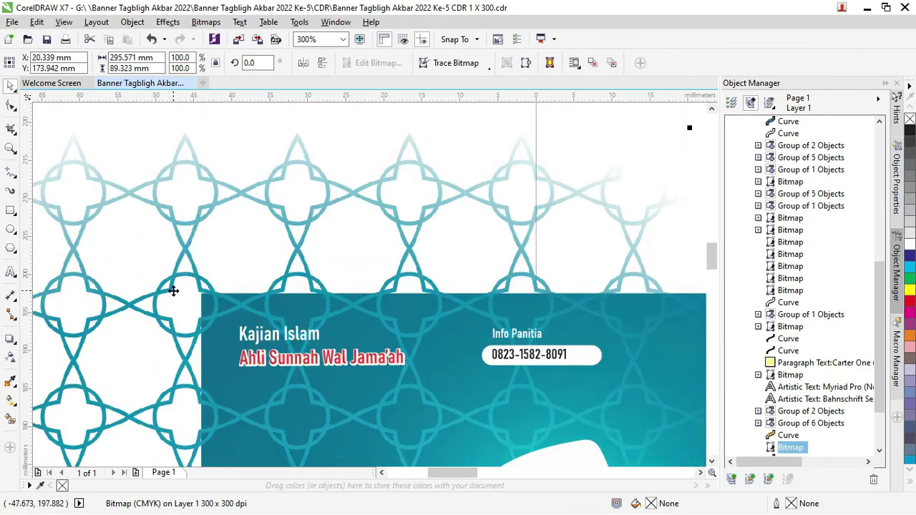
{"action": "scroll", "coordinate": [174, 291], "scroll_direction": "up", "scroll_amount": 1}
{"action": "scroll", "coordinate": [190, 290], "scroll_direction": "down", "scroll_amount": 1}
{"action": "scroll", "coordinate": [194, 290], "scroll_direction": "down", "scroll_amount": 1}
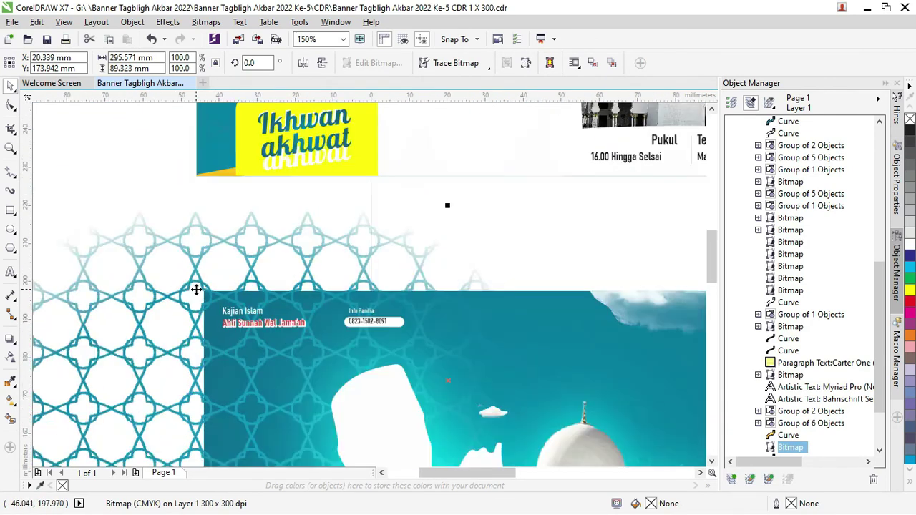
{"action": "scroll", "coordinate": [199, 285], "scroll_direction": "up", "scroll_amount": 1}
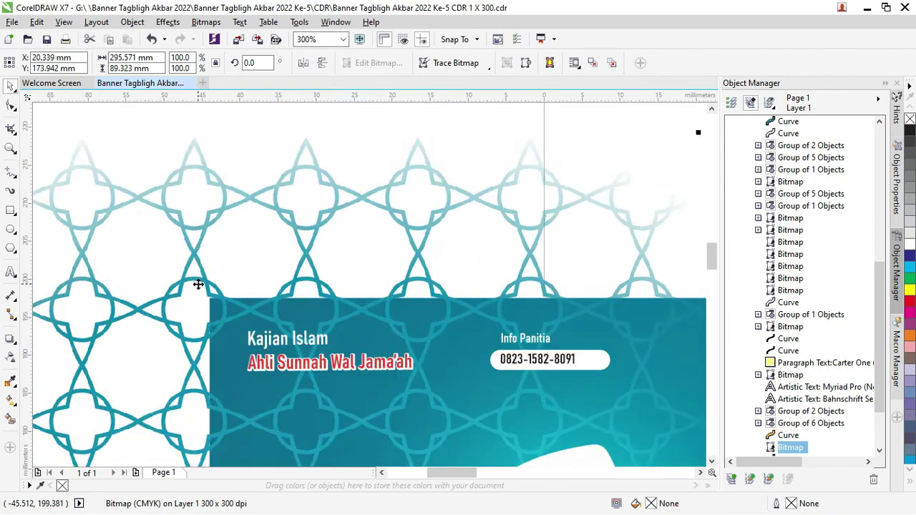
{"action": "scroll", "coordinate": [198, 284], "scroll_direction": "down", "scroll_amount": 1}
{"action": "scroll", "coordinate": [198, 286], "scroll_direction": "down", "scroll_amount": 1}
{"action": "scroll", "coordinate": [198, 289], "scroll_direction": "down", "scroll_amount": 1}
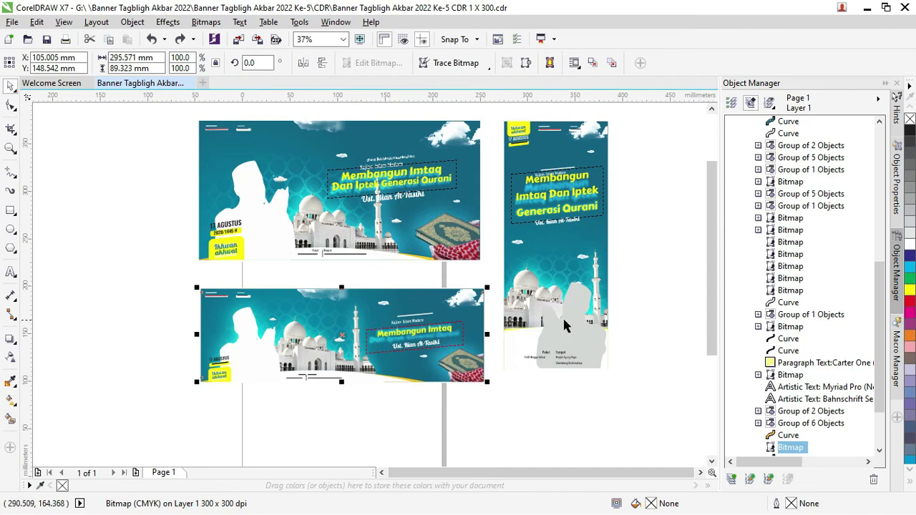
{"action": "left_click_drag", "start_coordinate": [711, 317], "coordinate": [712, 274]}
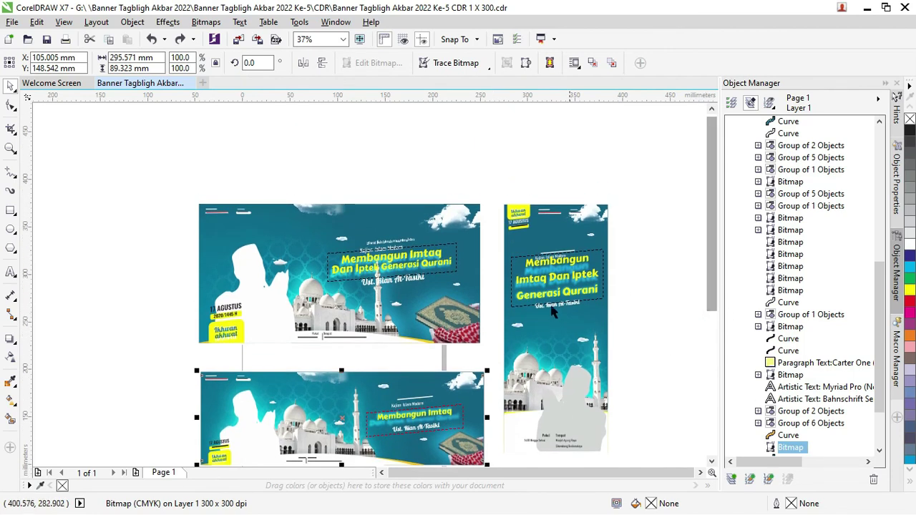
{"action": "left_click_drag", "start_coordinate": [463, 317], "coordinate": [434, 323]}
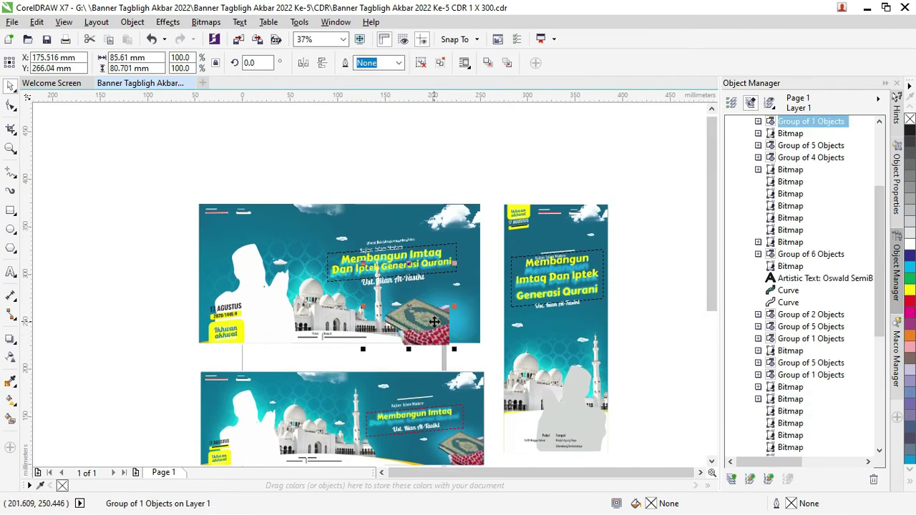
{"action": "mouse_move", "coordinate": [470, 250]}
{"action": "left_mouse_down"}
{"action": "mouse_move", "coordinate": [413, 308]}
{"action": "mouse_move", "coordinate": [507, 192]}
{"action": "left_mouse_up"}
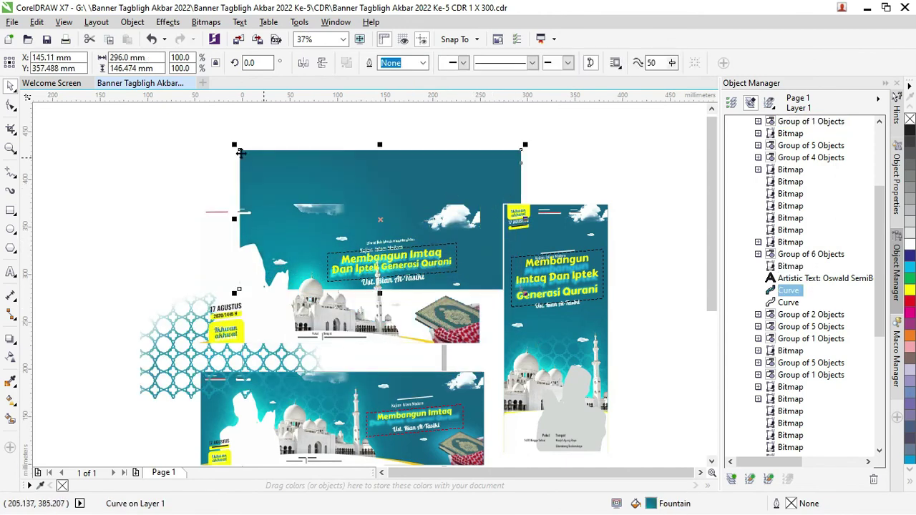
{"action": "left_click", "coordinate": [10, 105]}
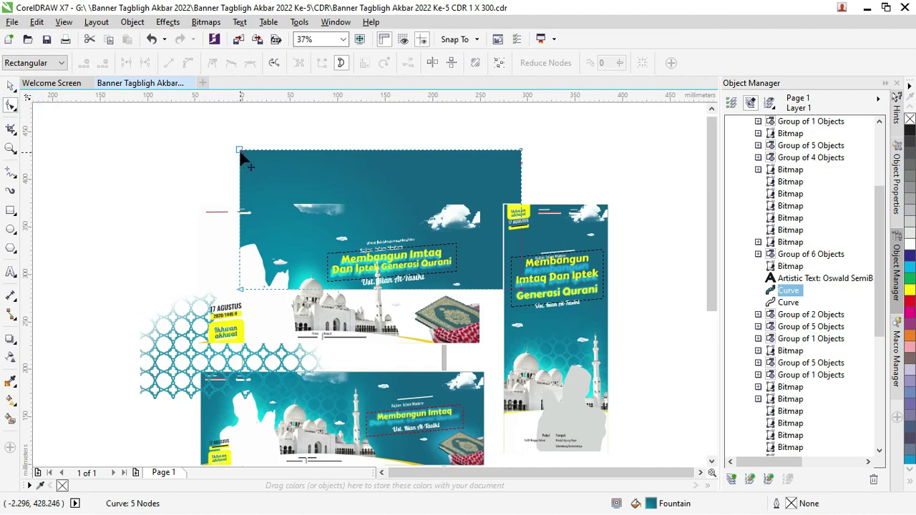
{"action": "key", "text": "ctrl+z"}
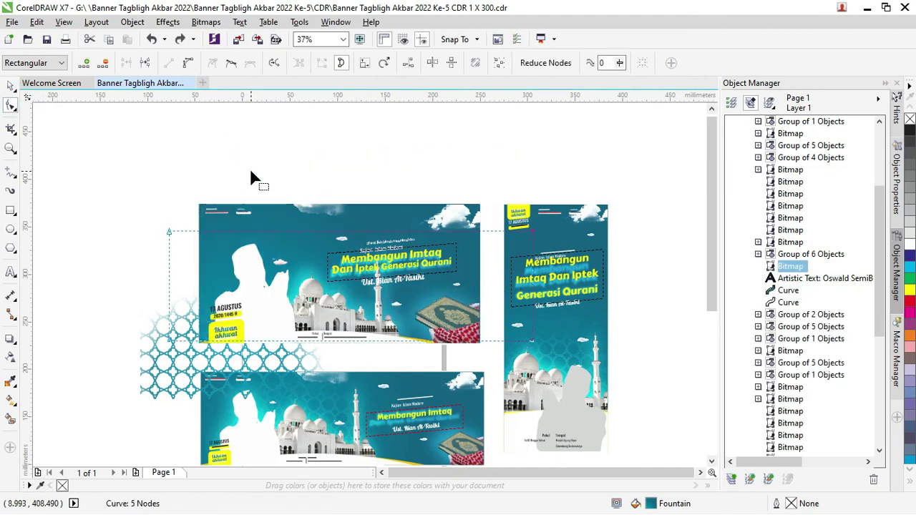
{"action": "key", "text": "ctrl+z"}
{"action": "left_click", "coordinate": [11, 87]}
{"action": "left_click", "coordinate": [168, 133]}
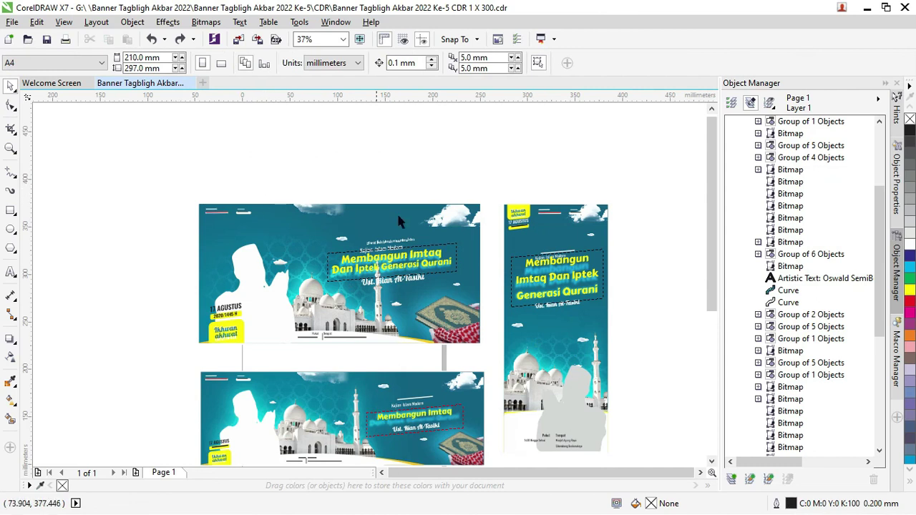
{"action": "left_click", "coordinate": [586, 267]}
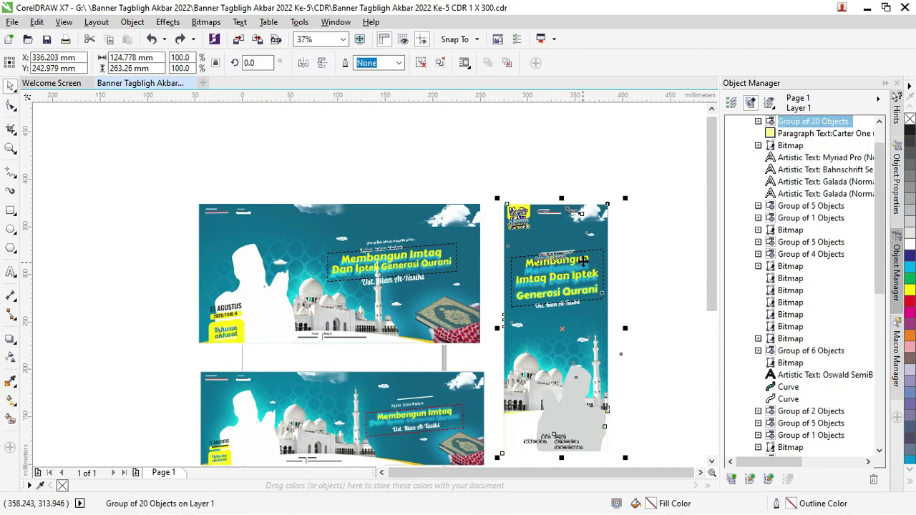
{"action": "right_click", "coordinate": [584, 264]}
{"action": "left_click", "coordinate": [536, 139]}
{"action": "left_click_drag", "start_coordinate": [707, 230], "coordinate": [708, 270]}
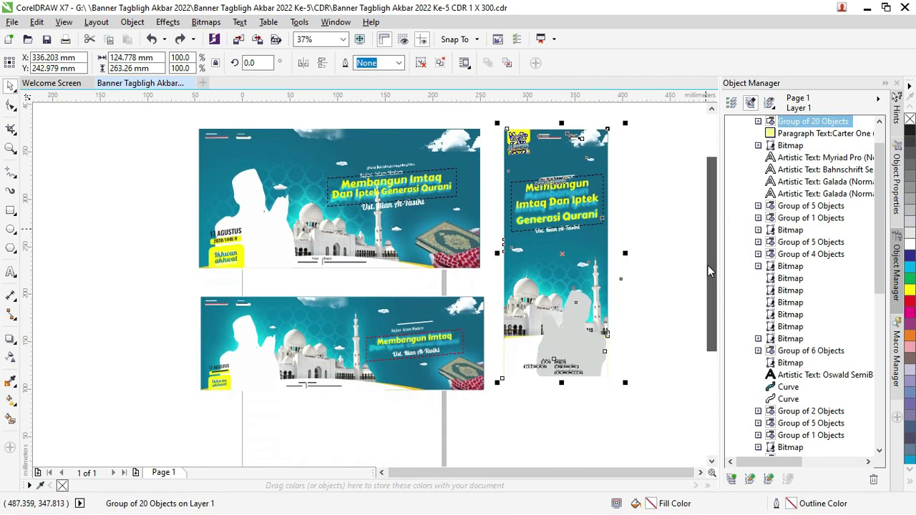